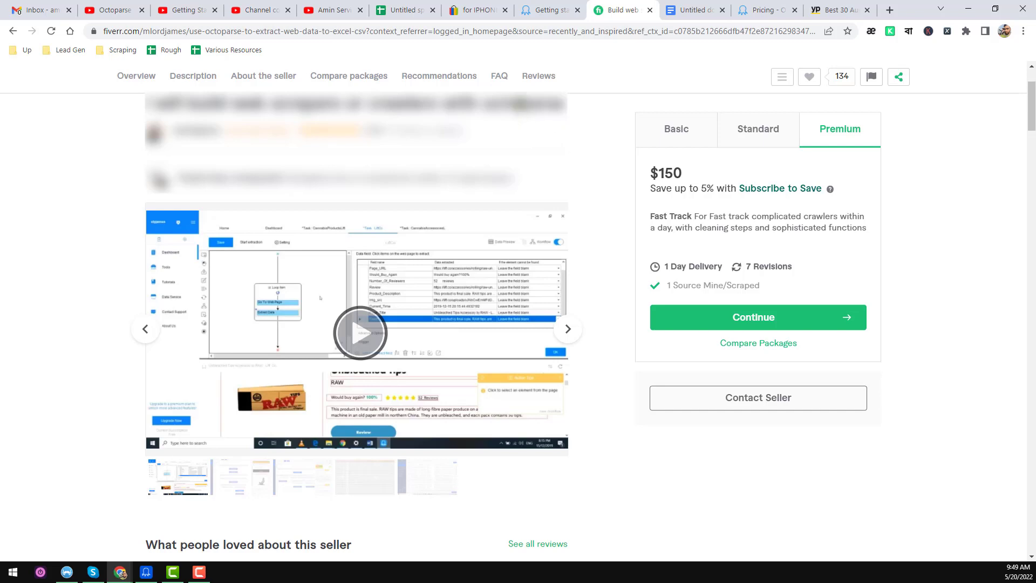
- Compare the Basic, Standard and Premium packages of the Octoparse web scraping gig on Fiverr
click(709, 127)
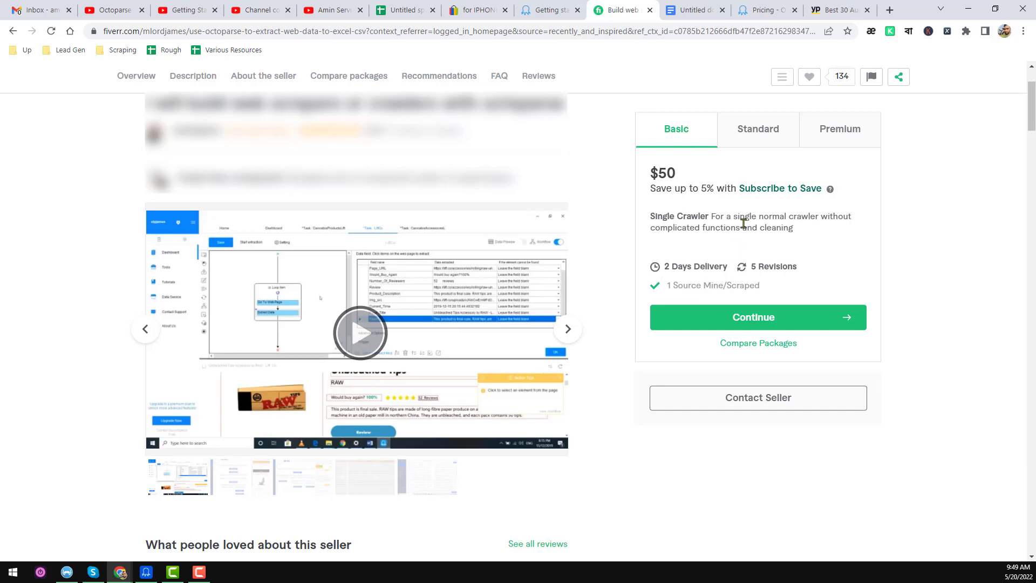
click(784, 142)
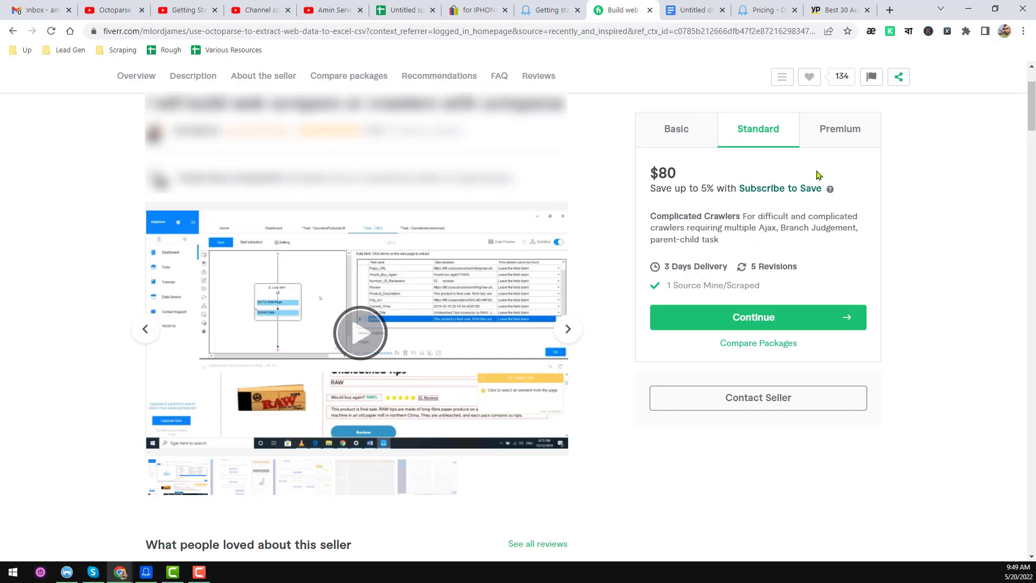
click(862, 137)
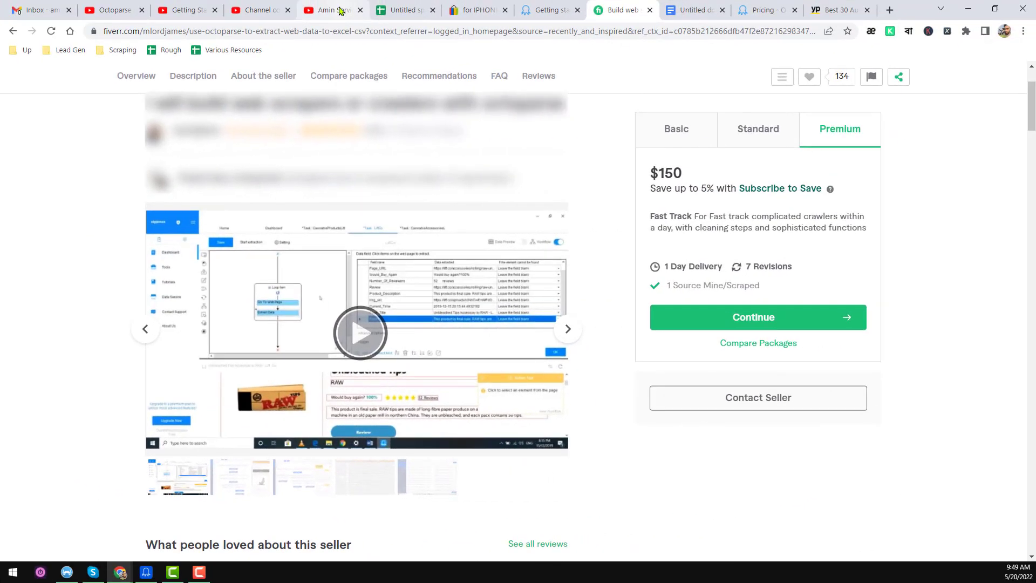
- Switch to the YouTube channel page and look over its uploaded web scraping videos
click(339, 11)
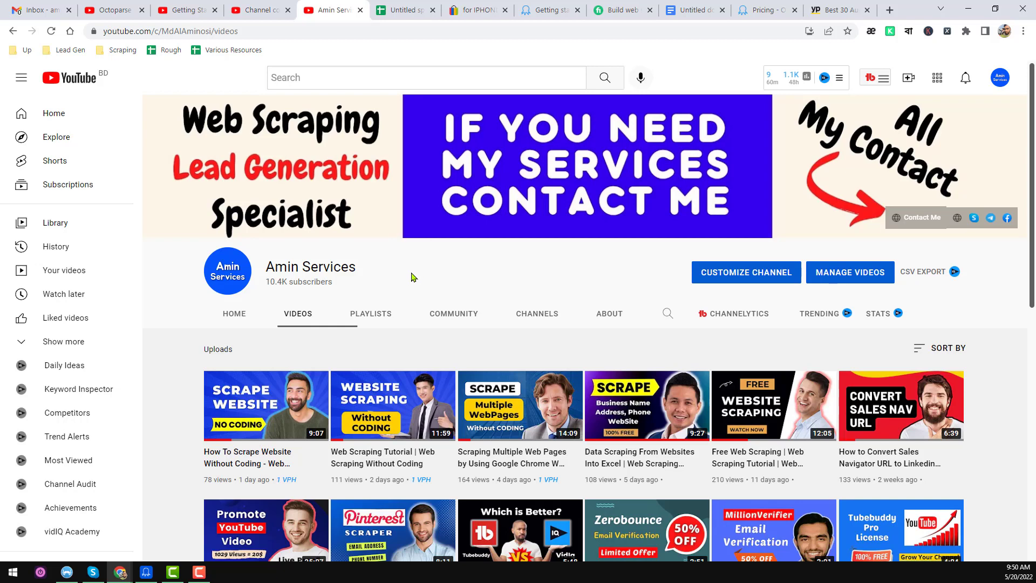
mouse_move(355, 382)
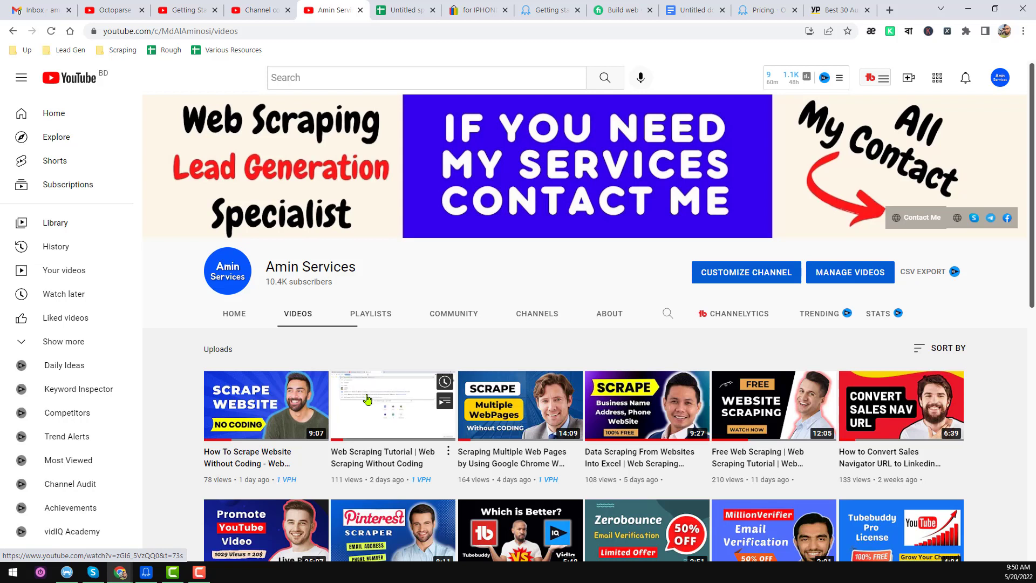
mouse_move(320, 409)
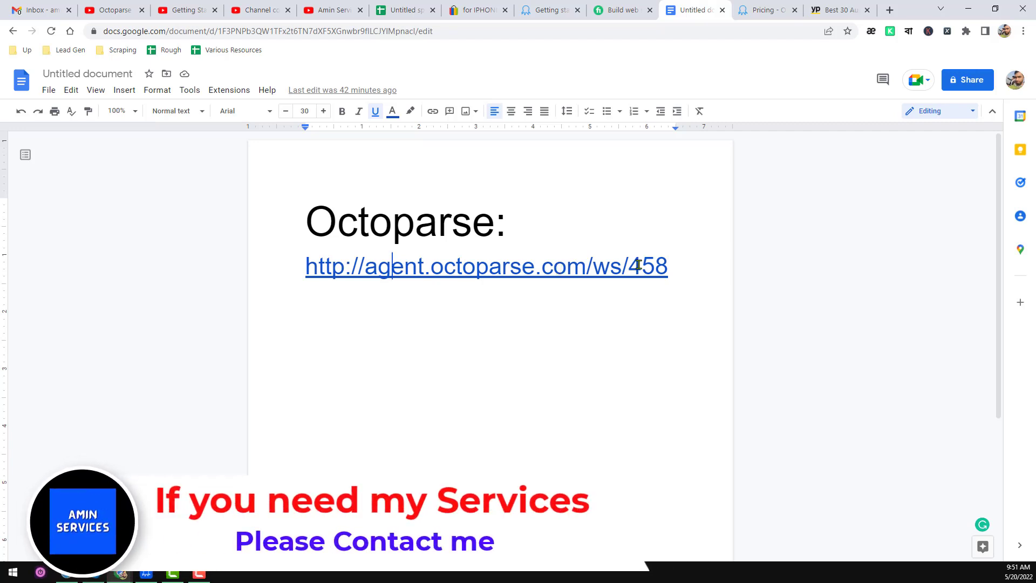
- Inspect the Octoparse link in the document and review the plans on the Octoparse pricing page, including the money-back guarantee note
click(462, 273)
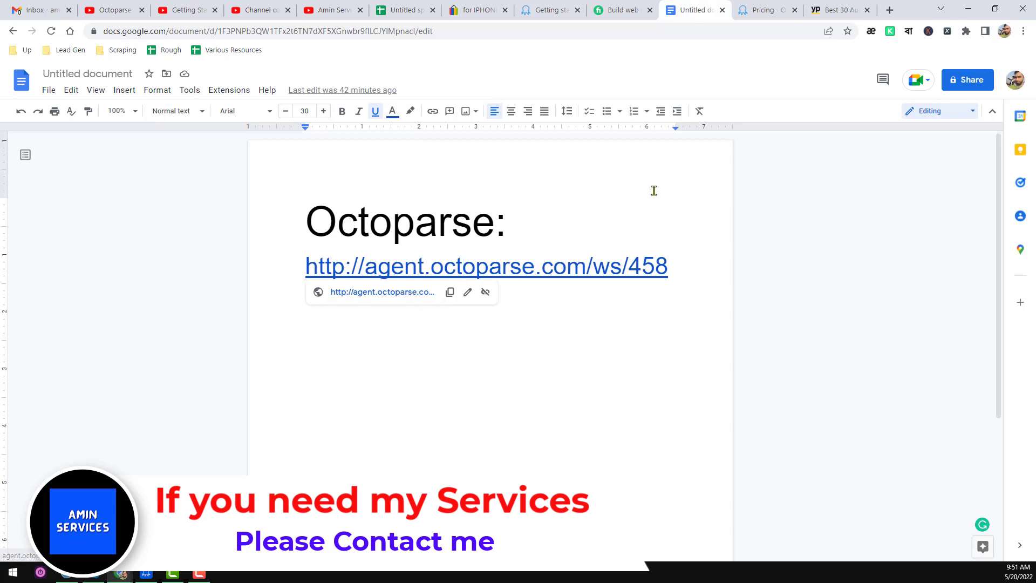
click(766, 9)
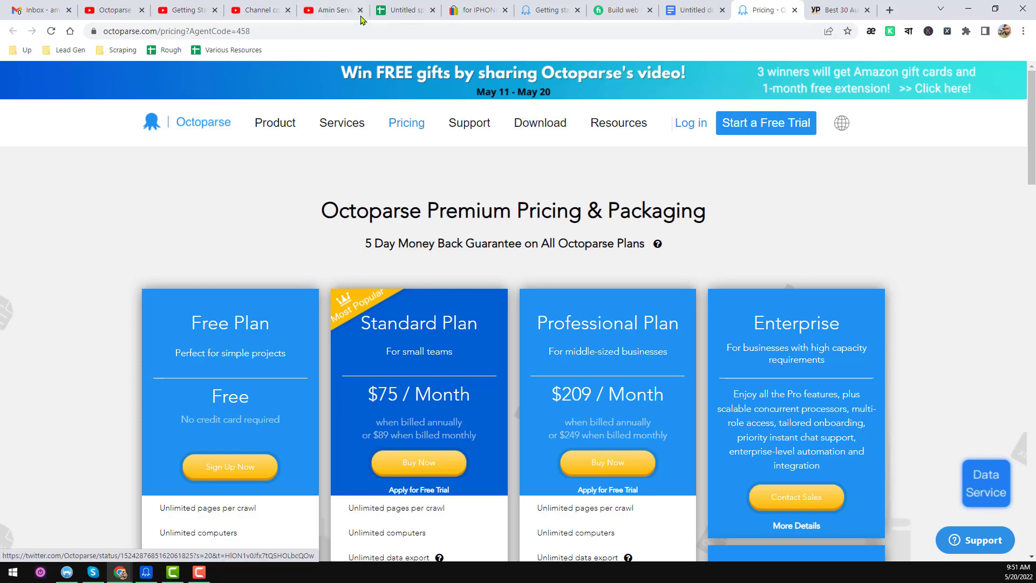
click(344, 8)
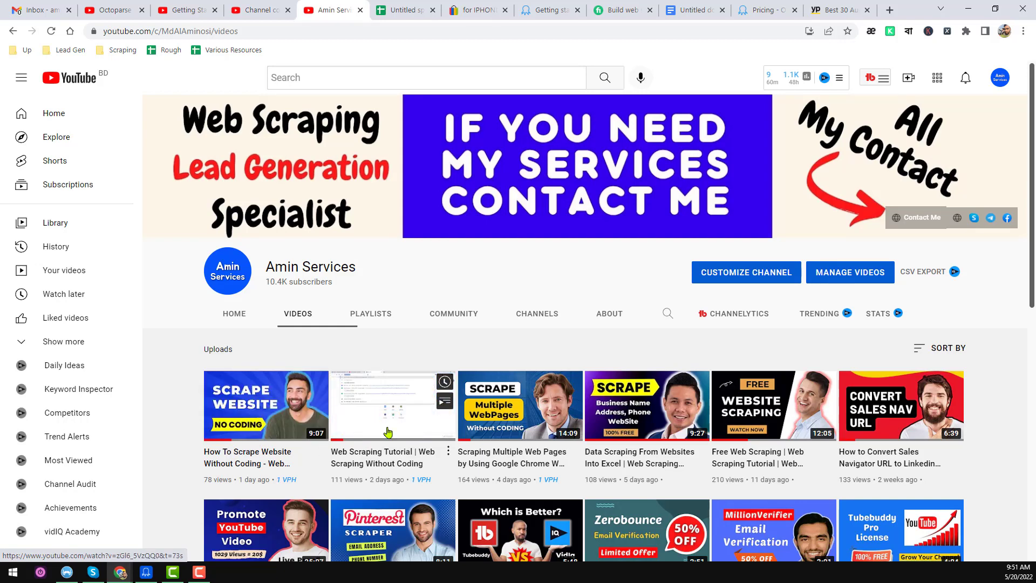
click(754, 8)
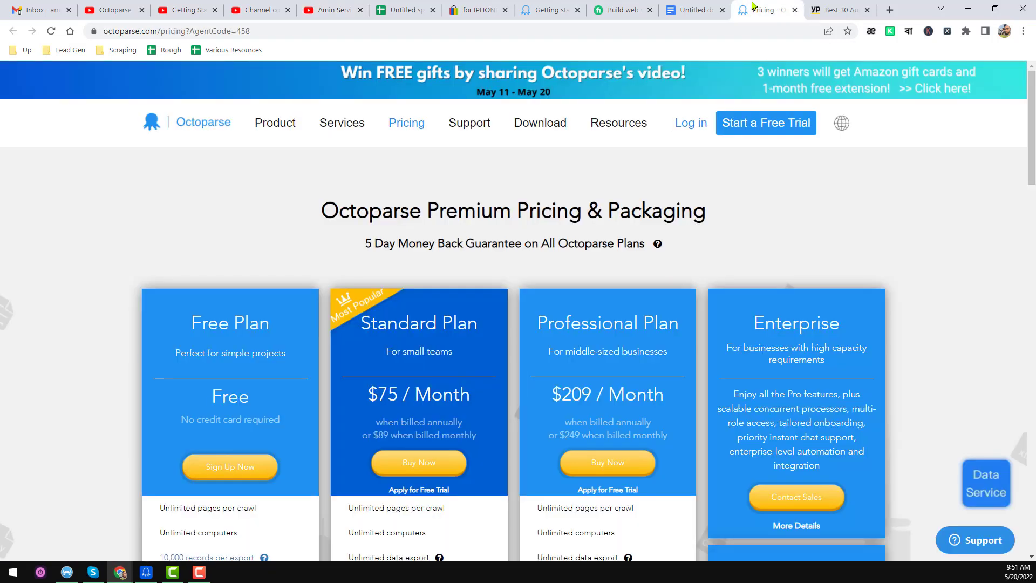
mouse_move(659, 249)
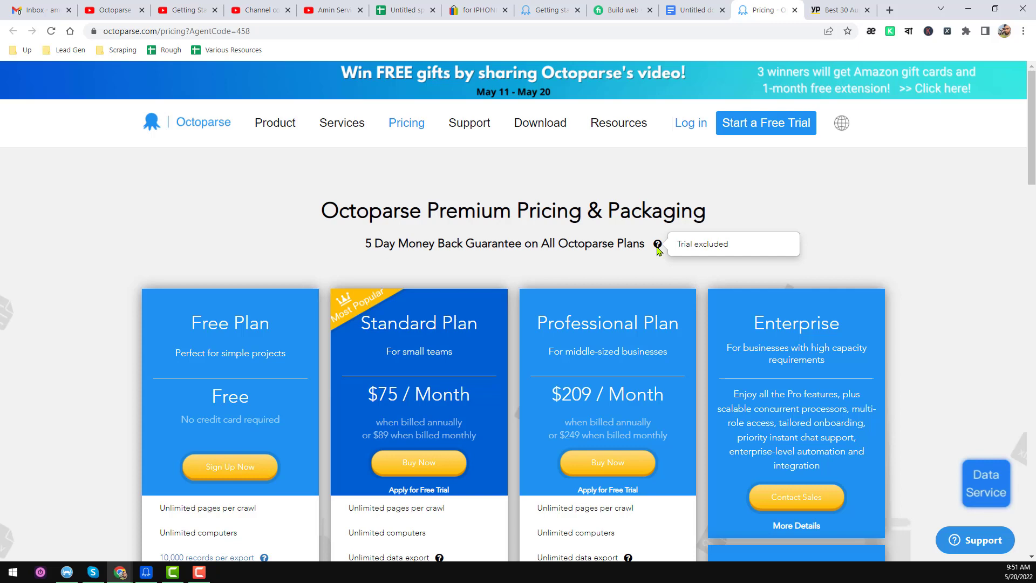
- Switch to the Yellow Pages results for auto repair in Dallas, TX and look through the business listings
click(150, 575)
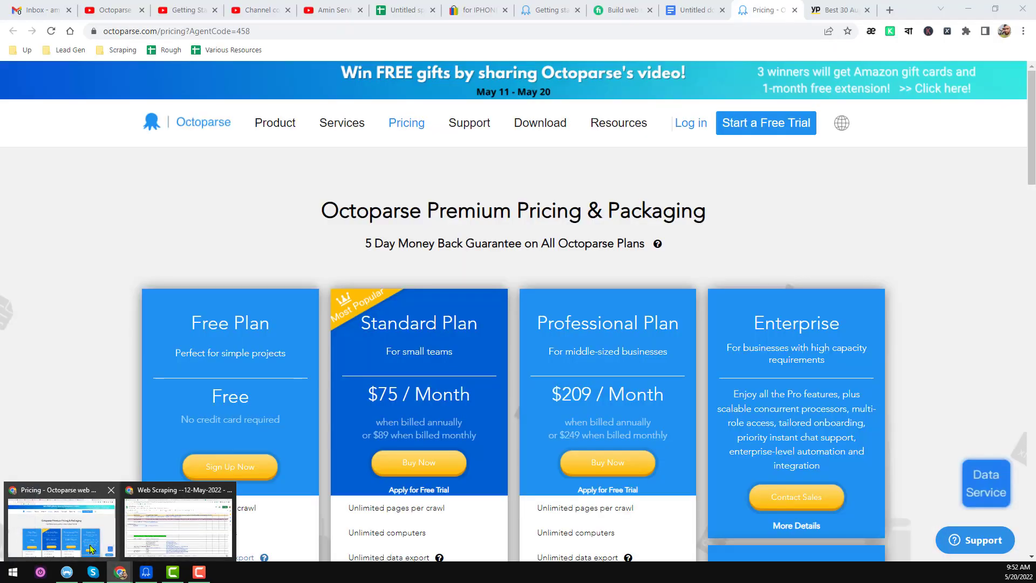
click(111, 551)
click(835, 8)
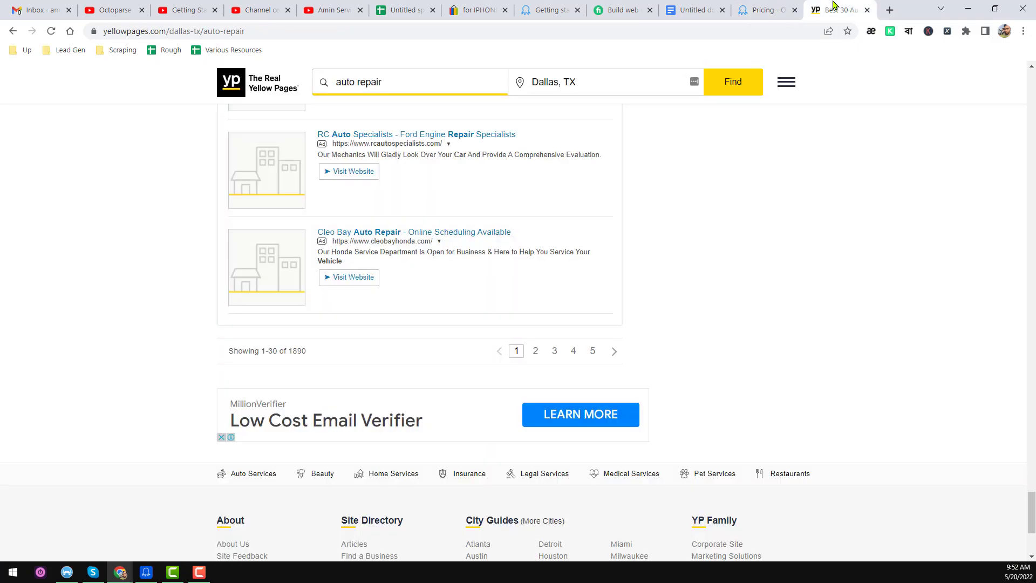
scroll(226, 271, up, 20)
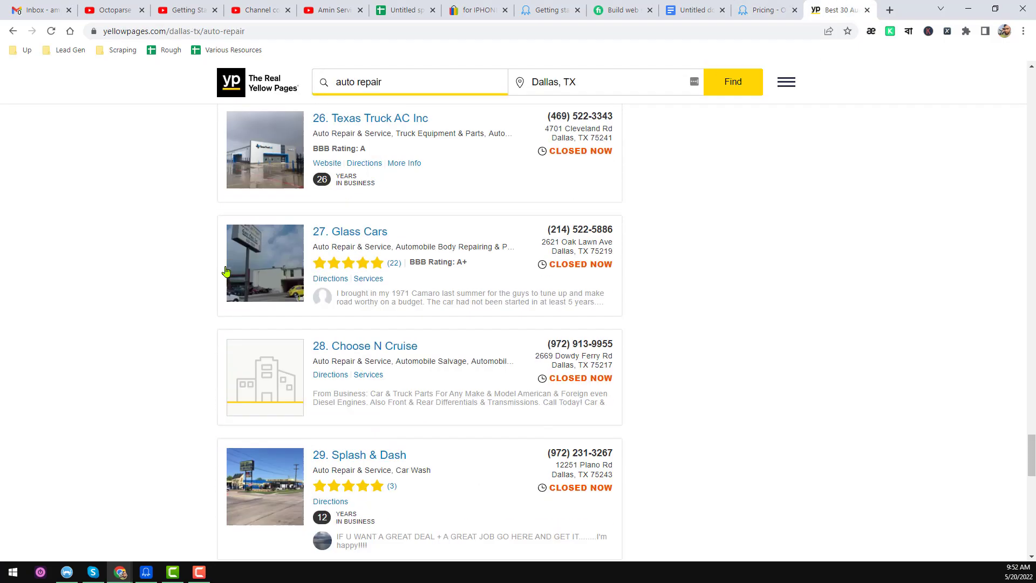
scroll(226, 272, up, 20)
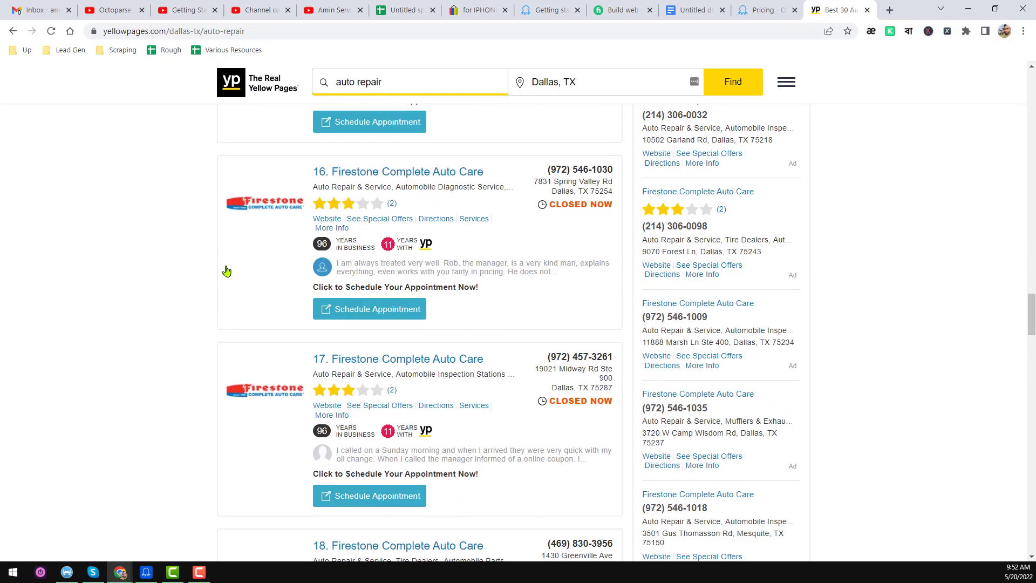
scroll(227, 270, up, 20)
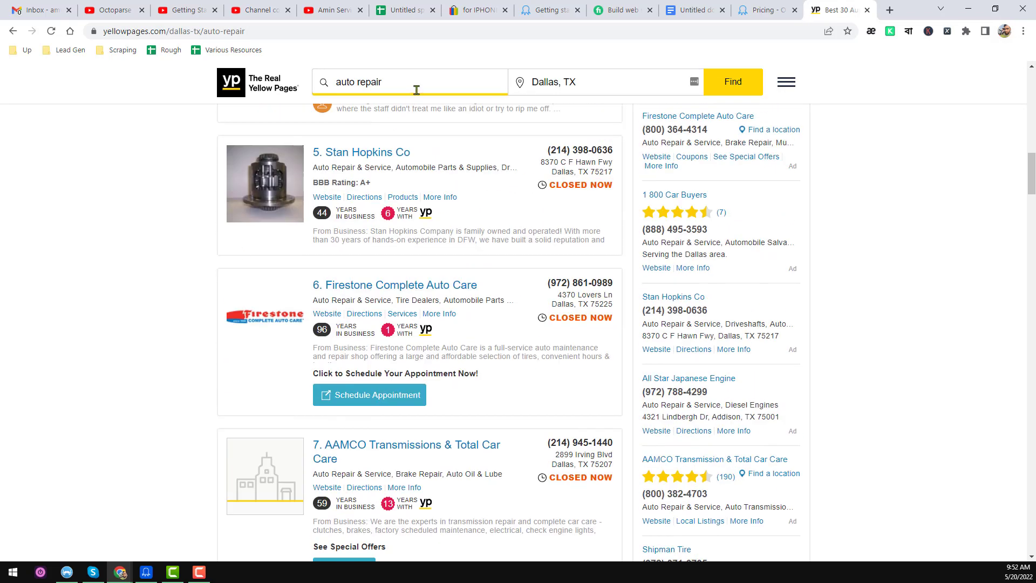
scroll(438, 107, up, 4)
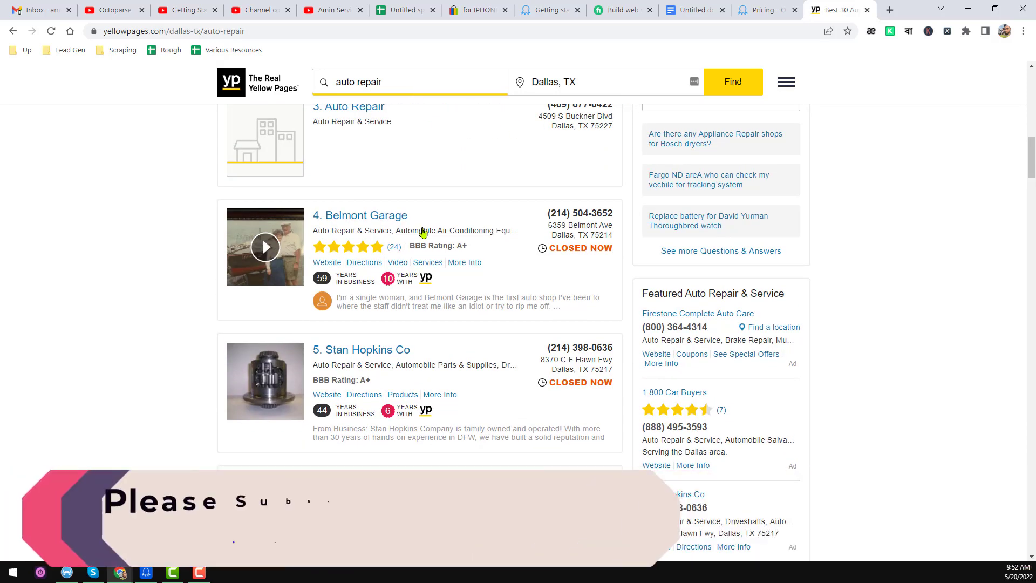
scroll(422, 233, up, 4)
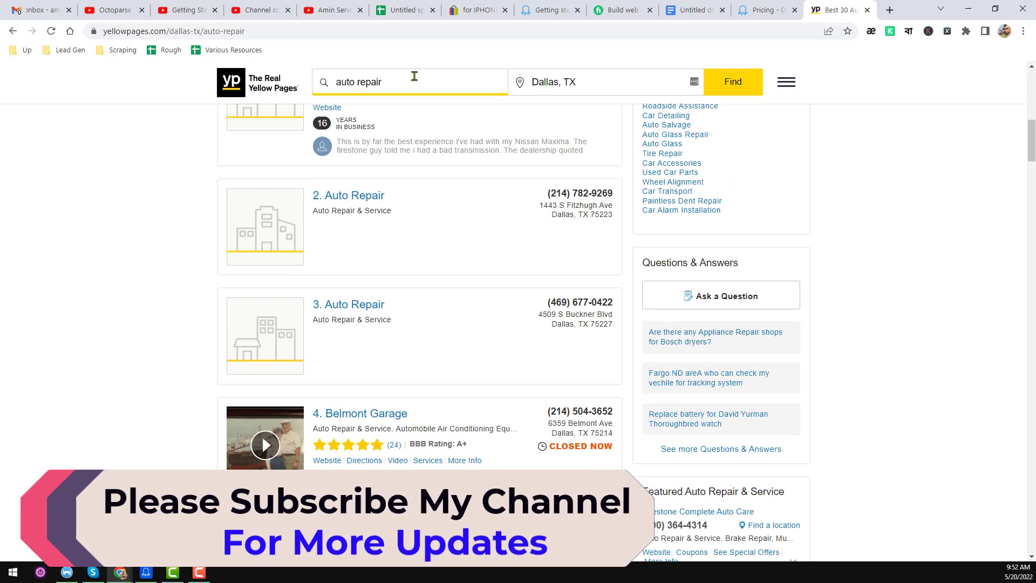
scroll(509, 216, down, 14)
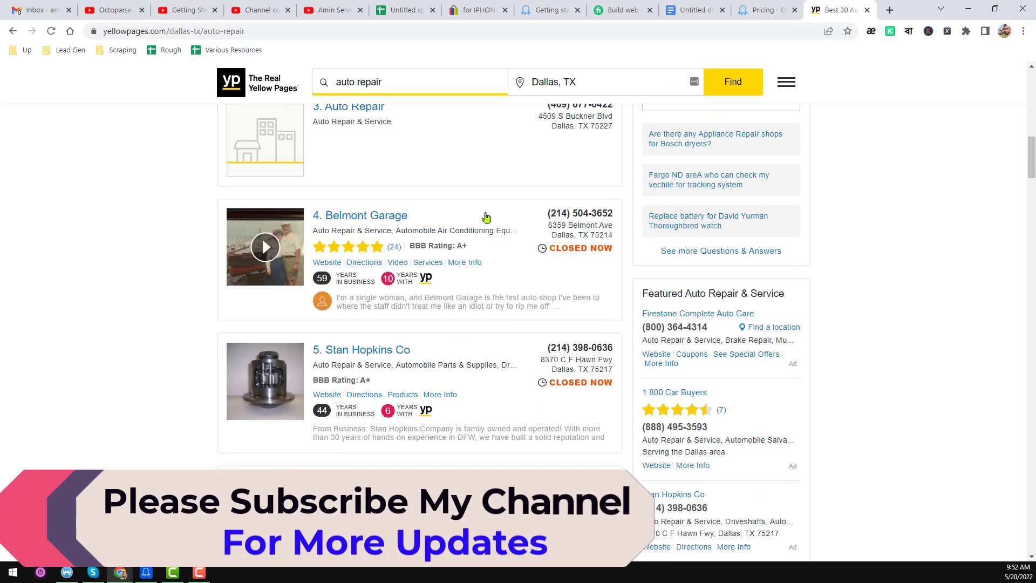
- Copy the Yellow Pages results URL, switch to the Octoparse app, and enter it in the home page's URL search box
click(510, 35)
key(ctrl+c)
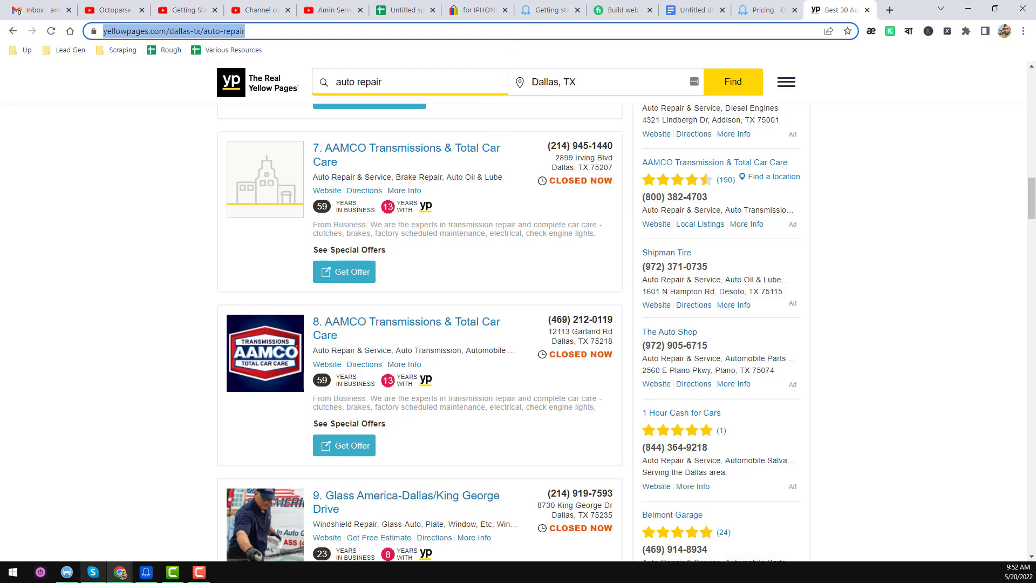
click(147, 573)
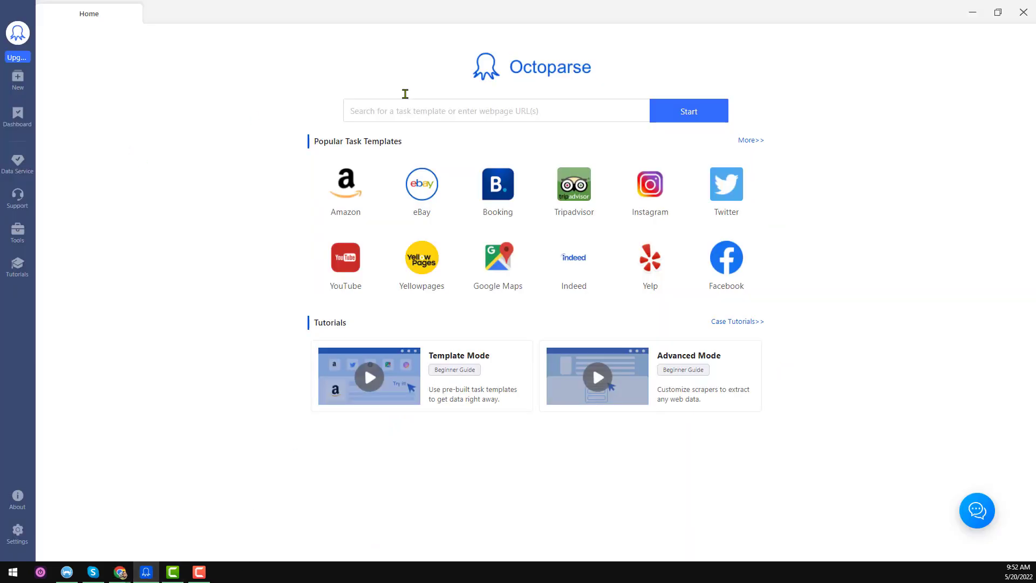
click(453, 110)
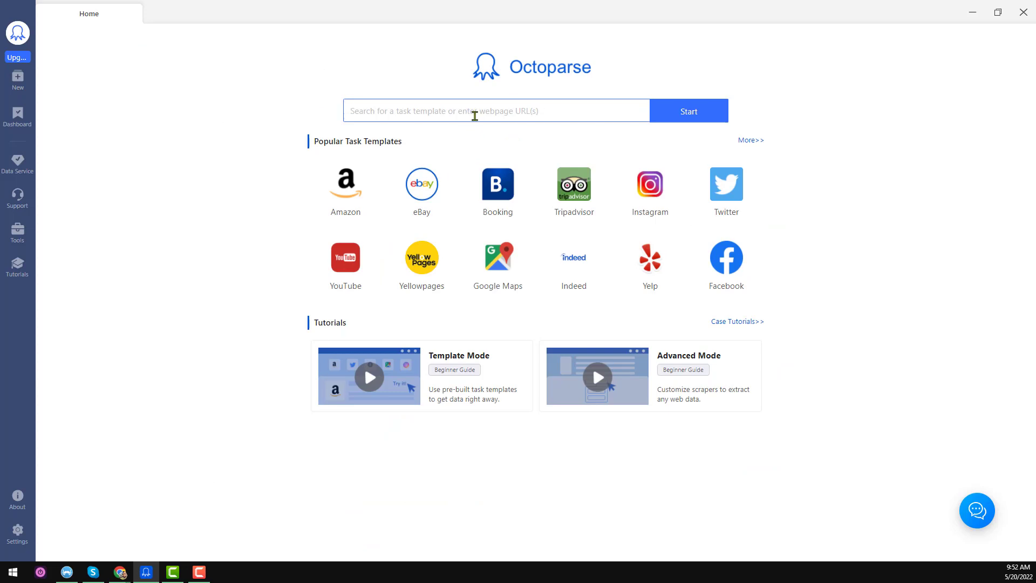
key(ctrl+v)
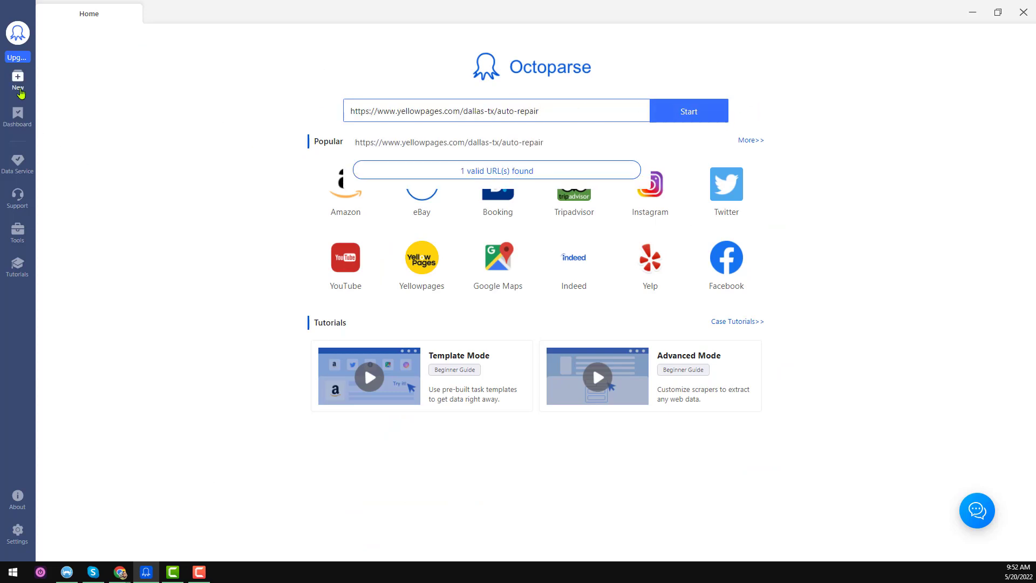
click(19, 86)
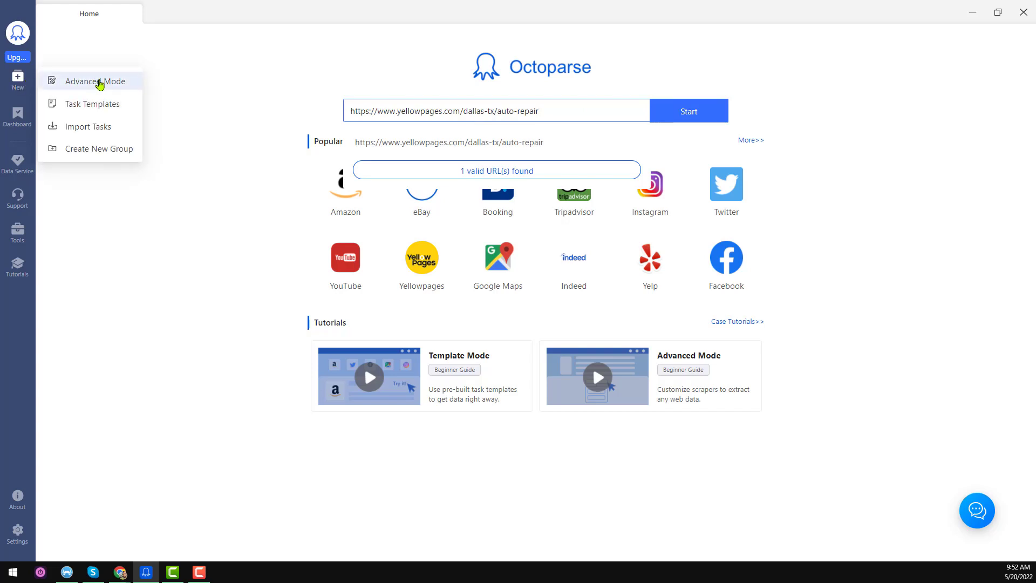
click(100, 82)
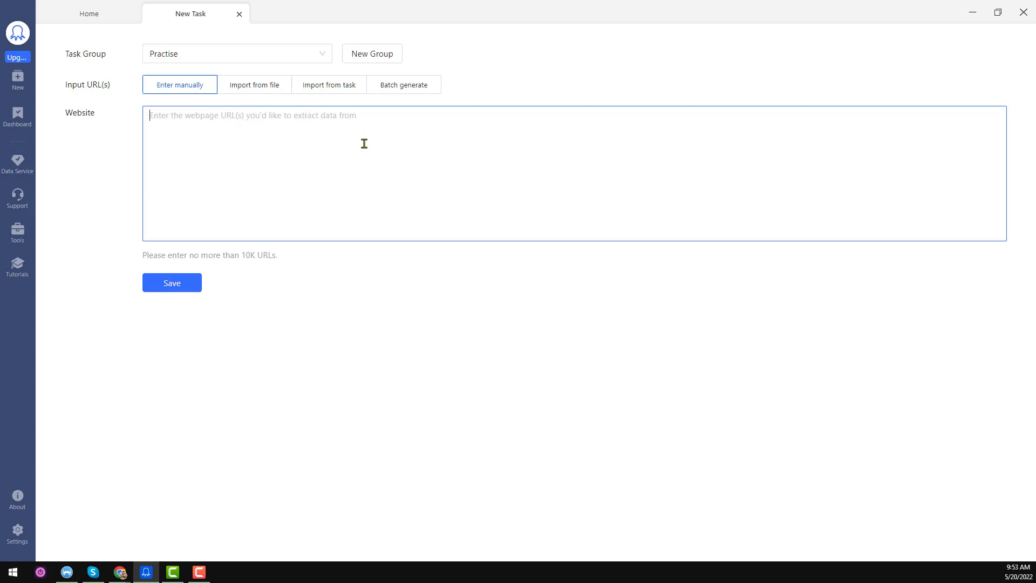
key(ctrl+v)
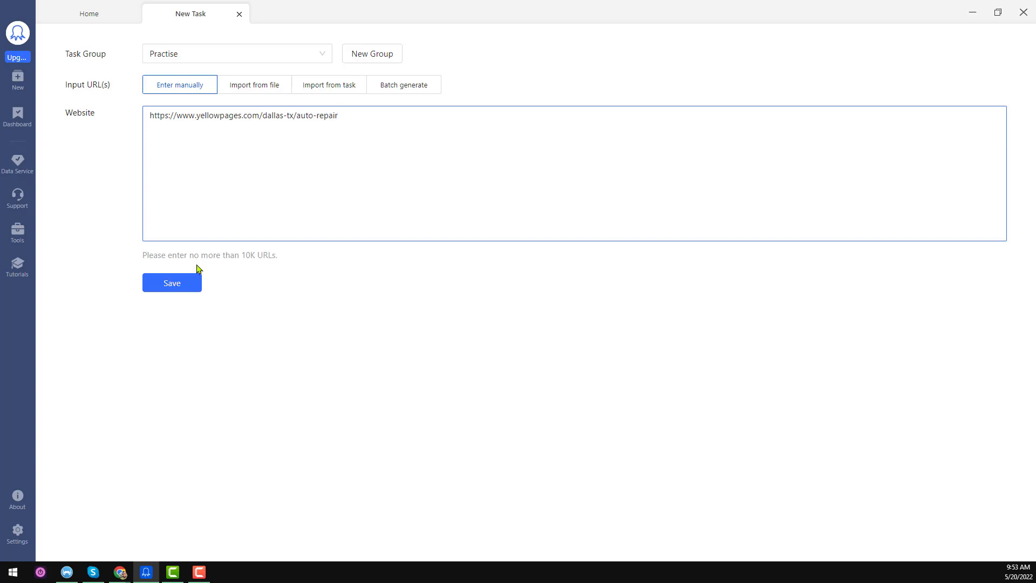
click(184, 292)
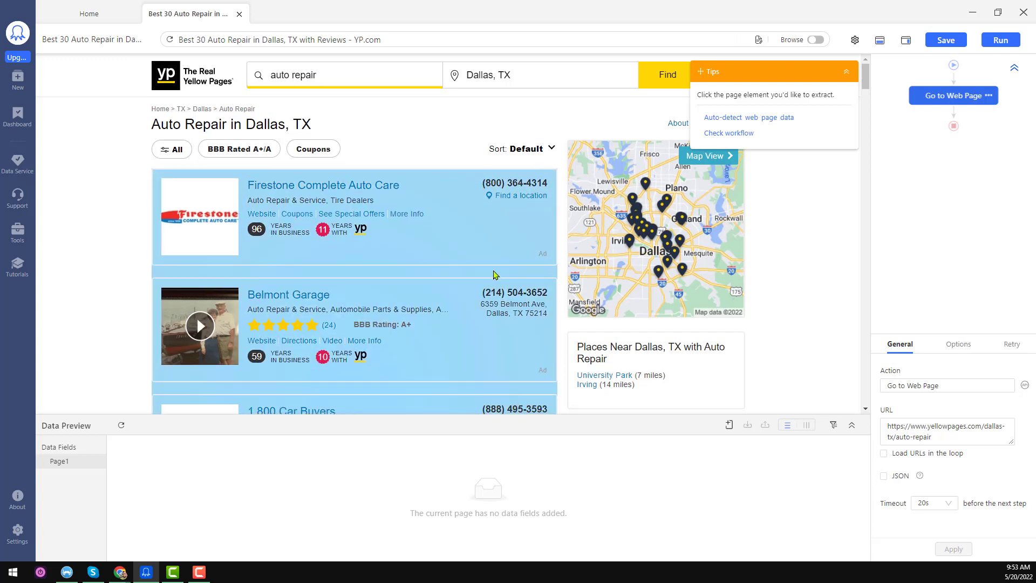
- Create a pagination loop that clicks the next-page arrow below the Dallas auto repair results
scroll(495, 275, down, 4)
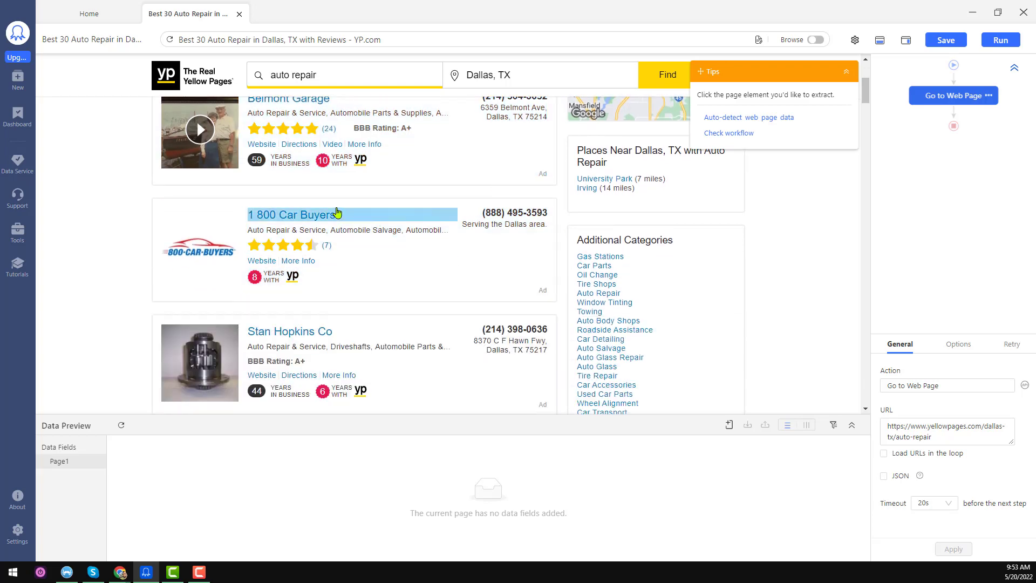
scroll(369, 231, down, 2)
scroll(369, 231, down, 8)
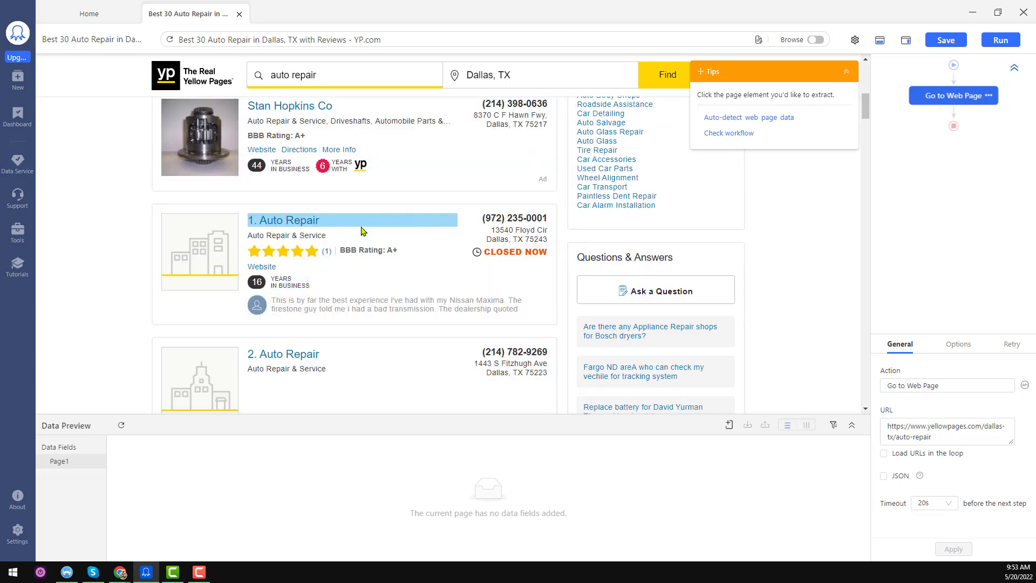
scroll(362, 231, down, 6)
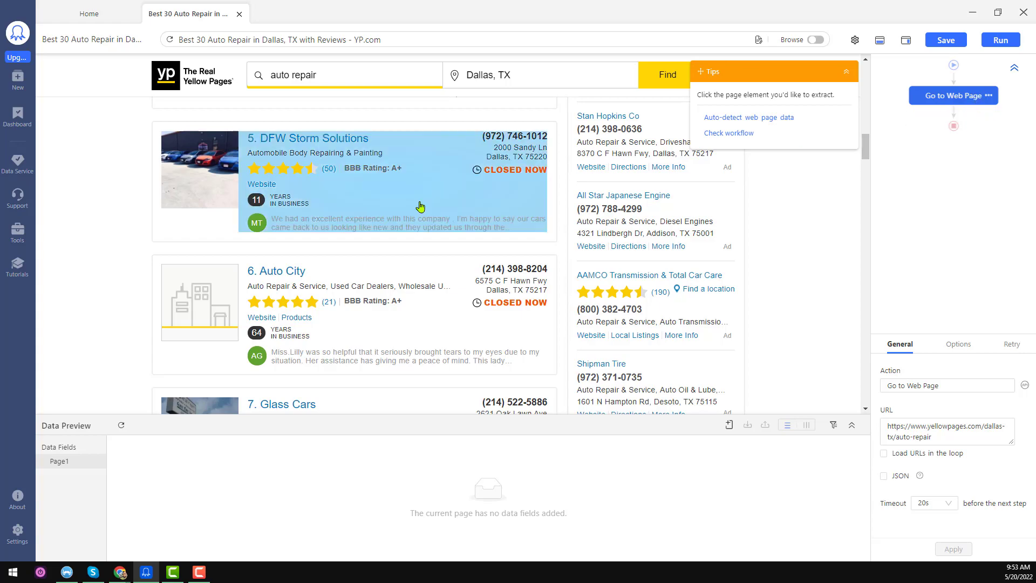
scroll(419, 205, down, 20)
scroll(402, 205, down, 16)
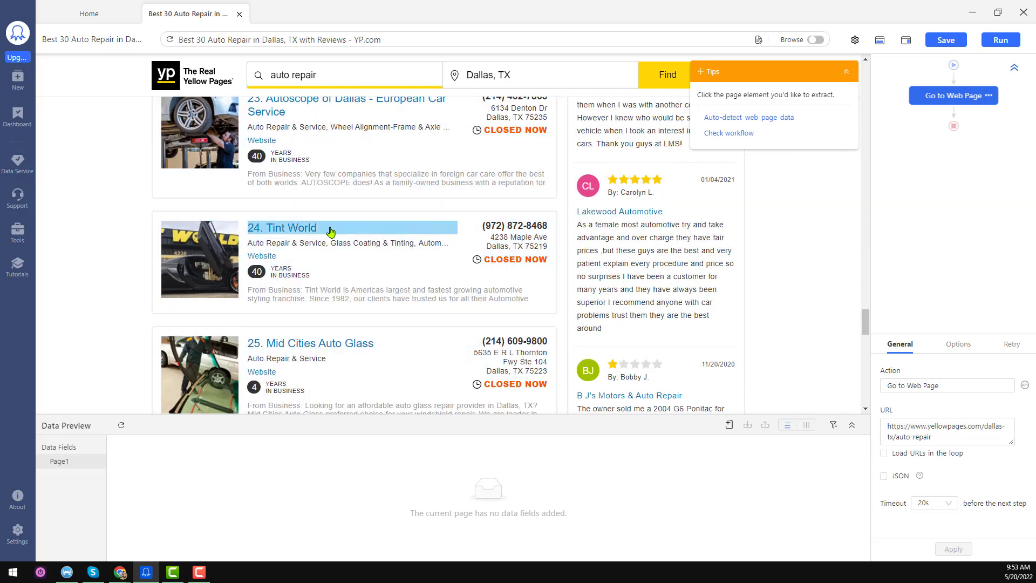
scroll(331, 231, down, 5)
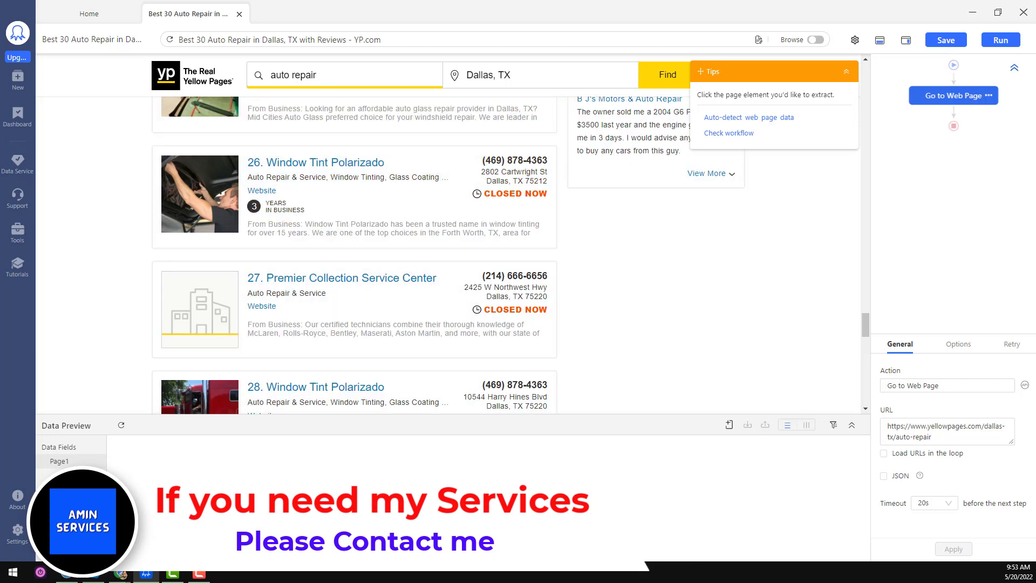
scroll(541, 286, down, 2)
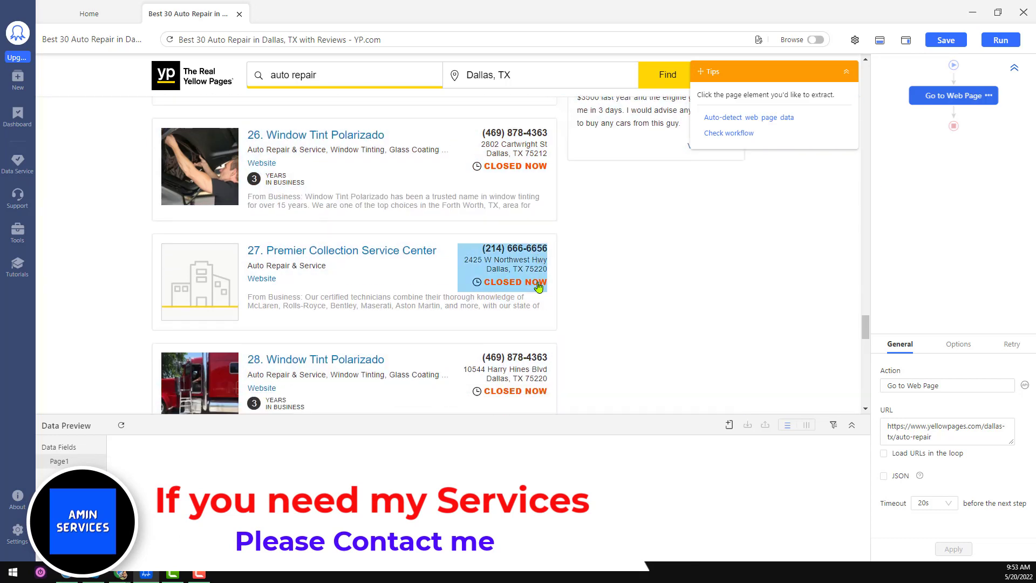
scroll(493, 287, down, 15)
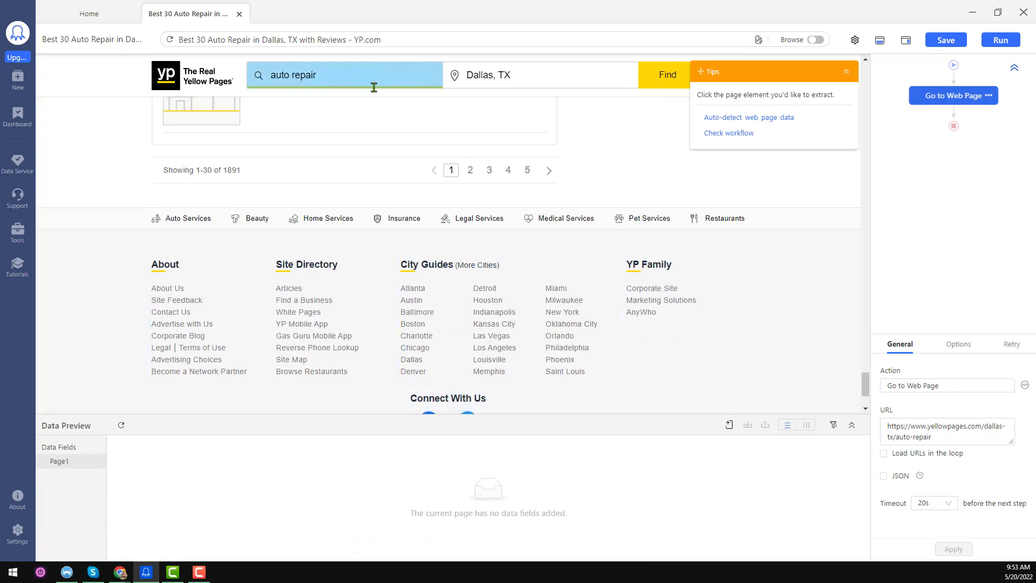
click(546, 171)
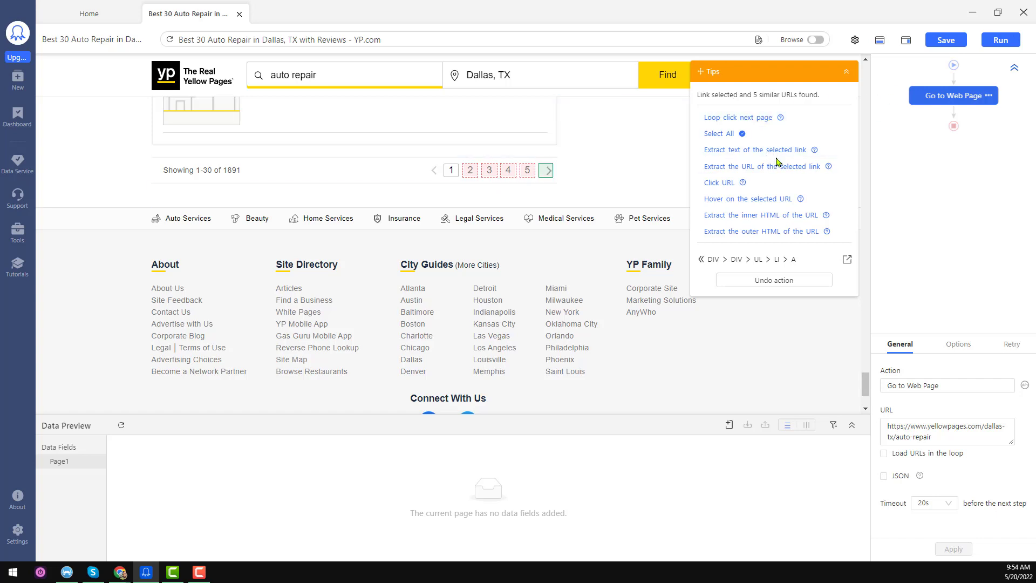
click(768, 119)
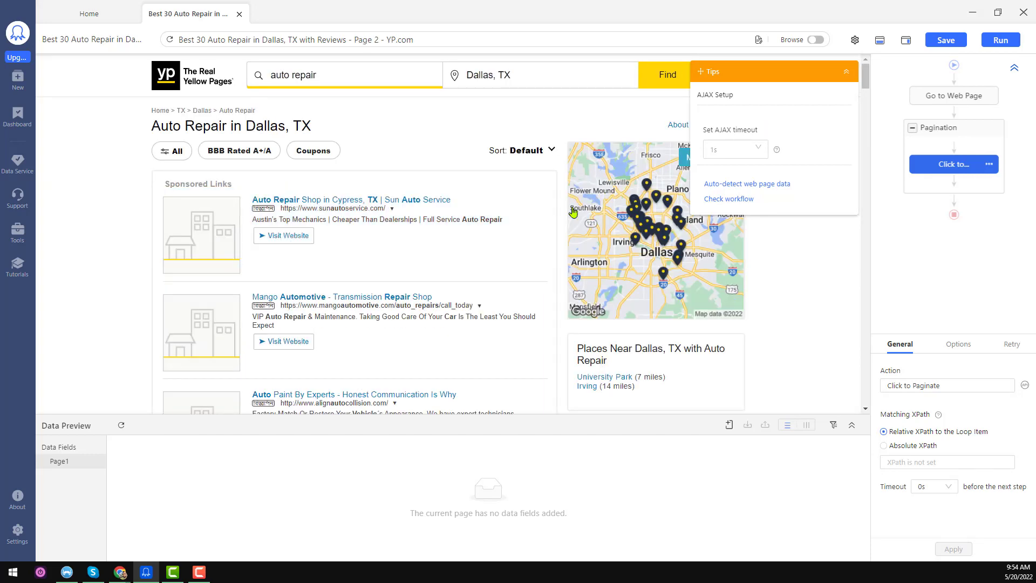
- Set the AJAX timeout of the pagination click to 3s
scroll(409, 255, down, 20)
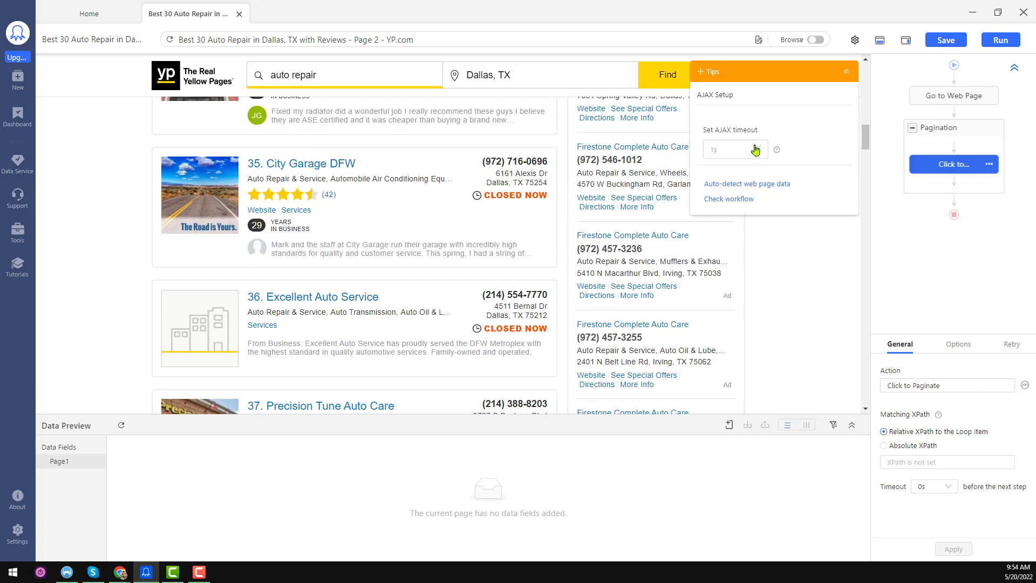
click(753, 150)
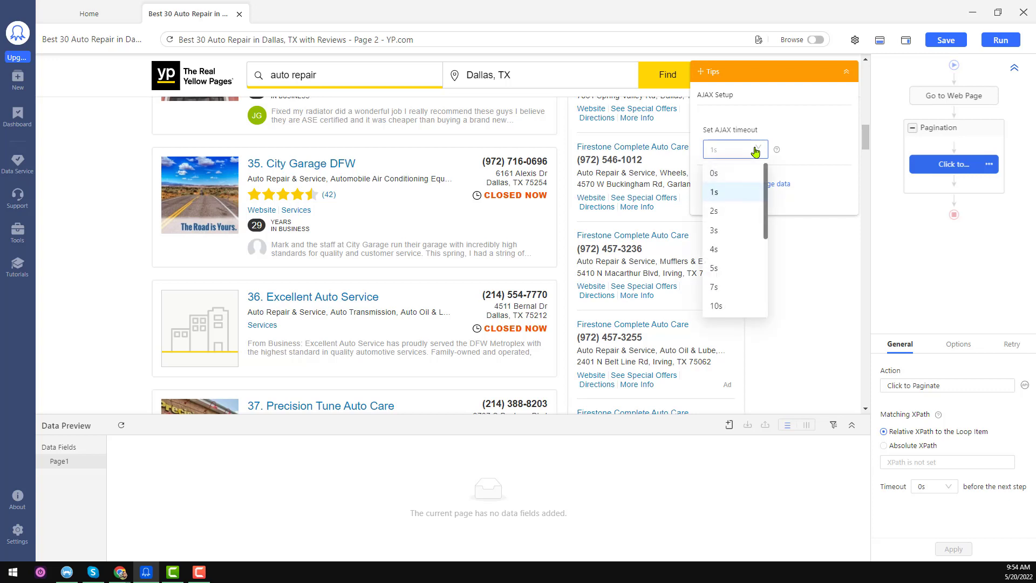
click(734, 235)
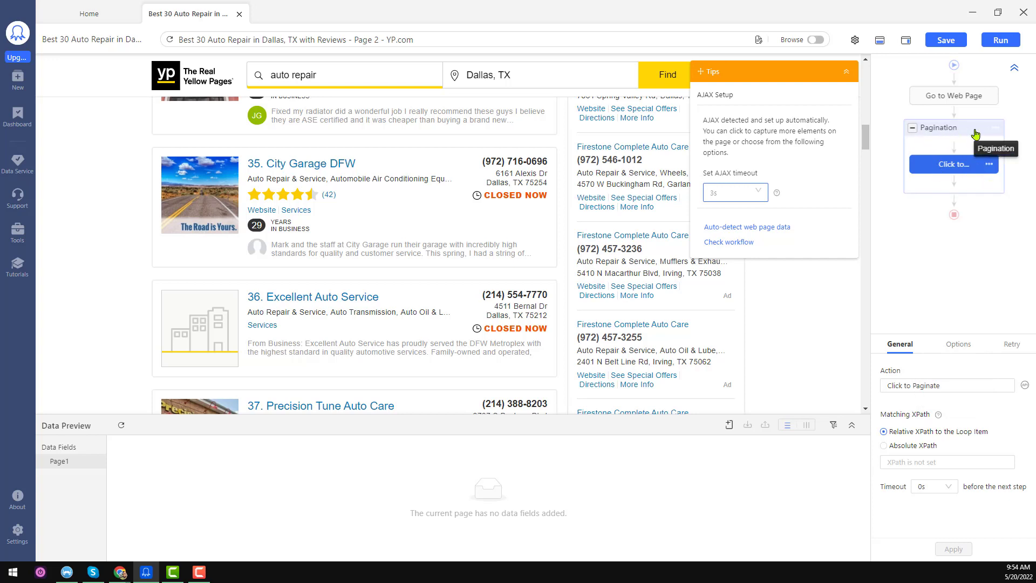
- Look through the listings and the page navigation on results page 2
scroll(432, 290, down, 15)
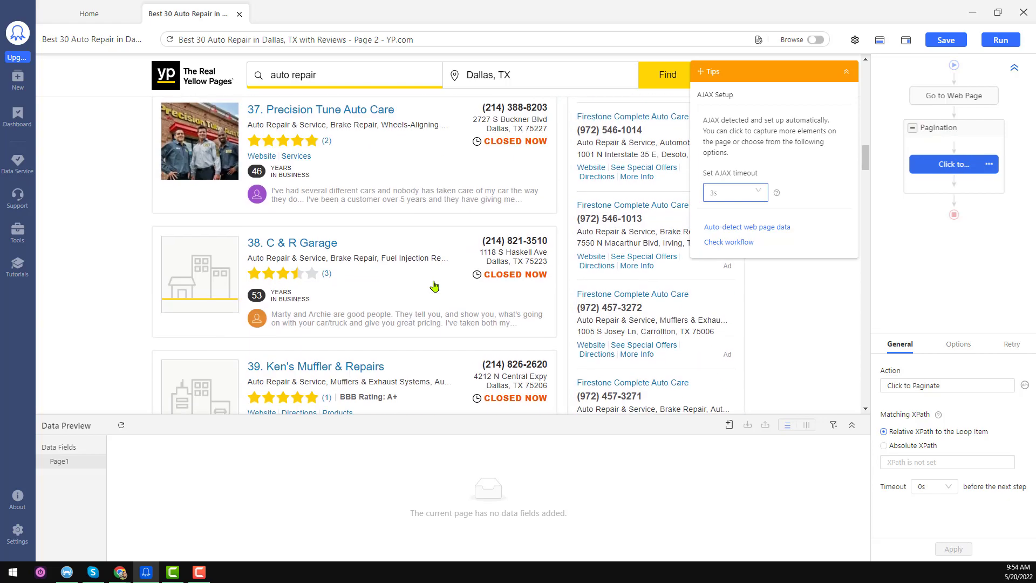
scroll(433, 289, down, 20)
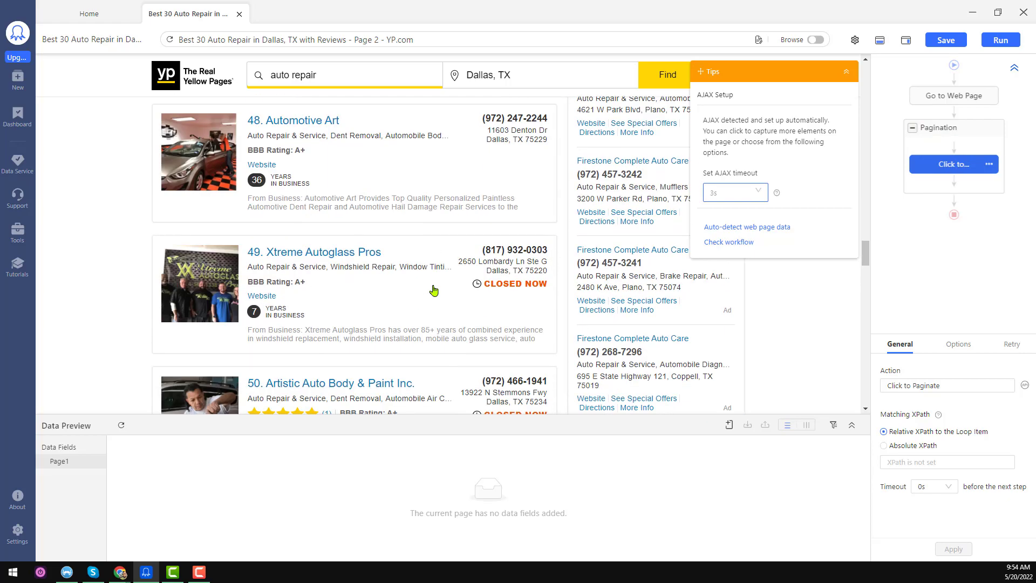
scroll(434, 291, down, 15)
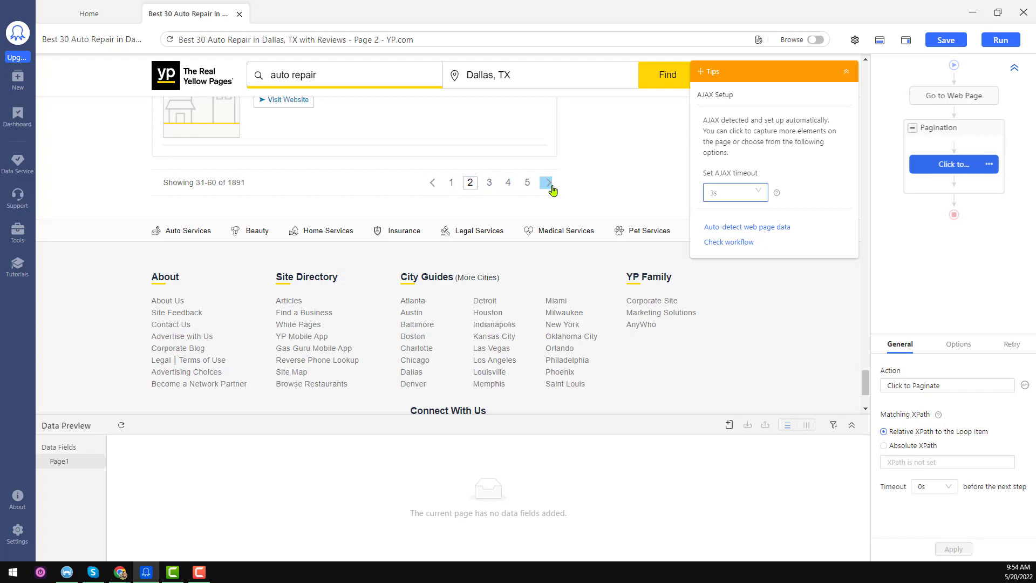
scroll(572, 196, up, 3)
scroll(480, 197, up, 20)
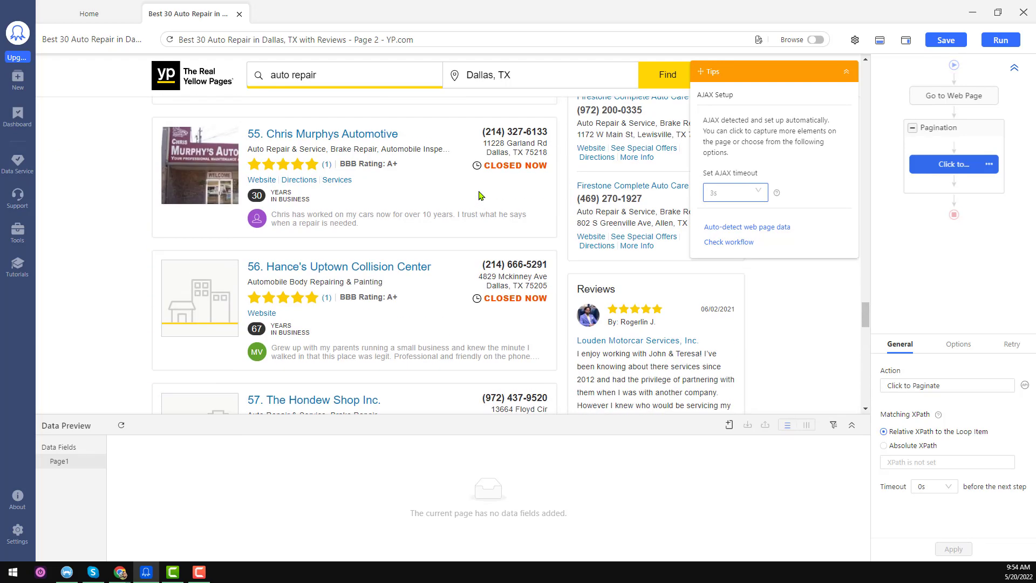
scroll(478, 194, up, 20)
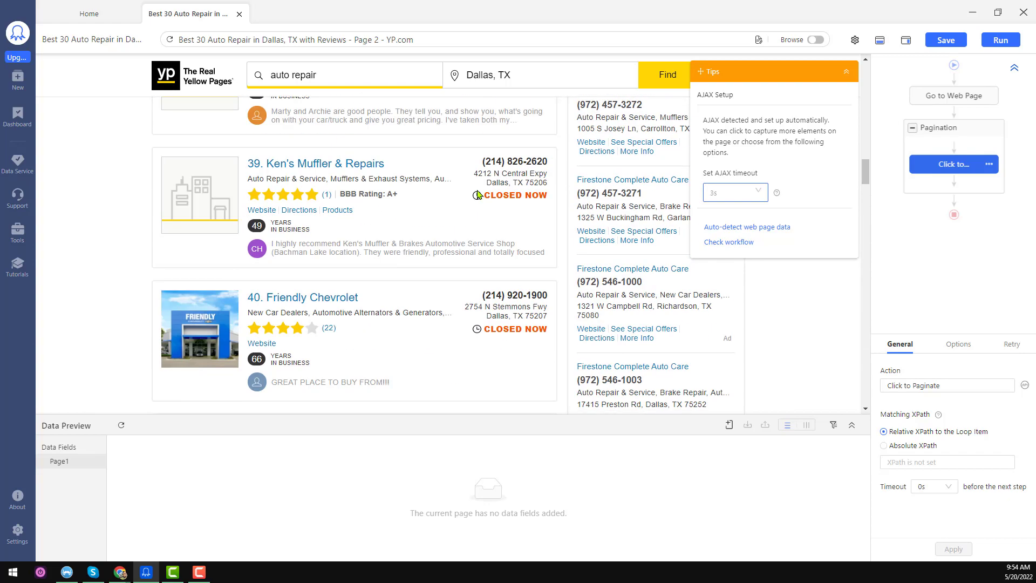
scroll(478, 194, up, 10)
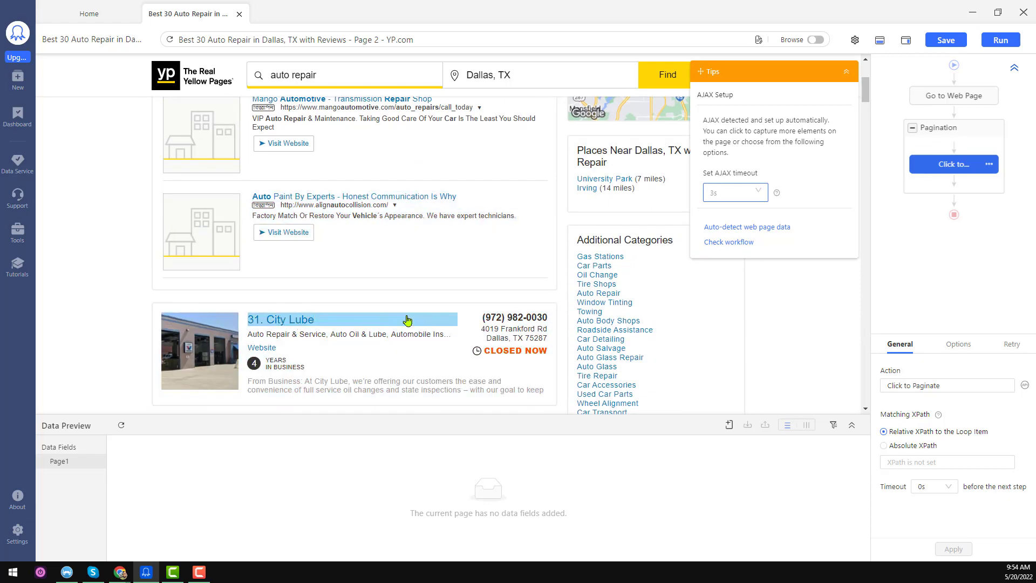
- Reload the first results page and, inside the Pagination loop, select all similar numbered business names and loop click each element
click(966, 103)
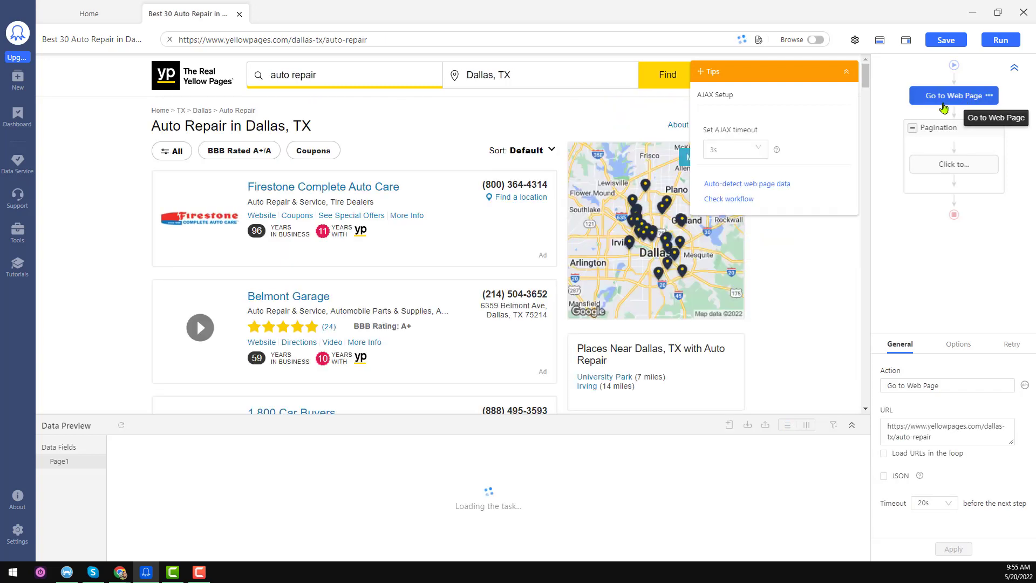
scroll(455, 258, down, 4)
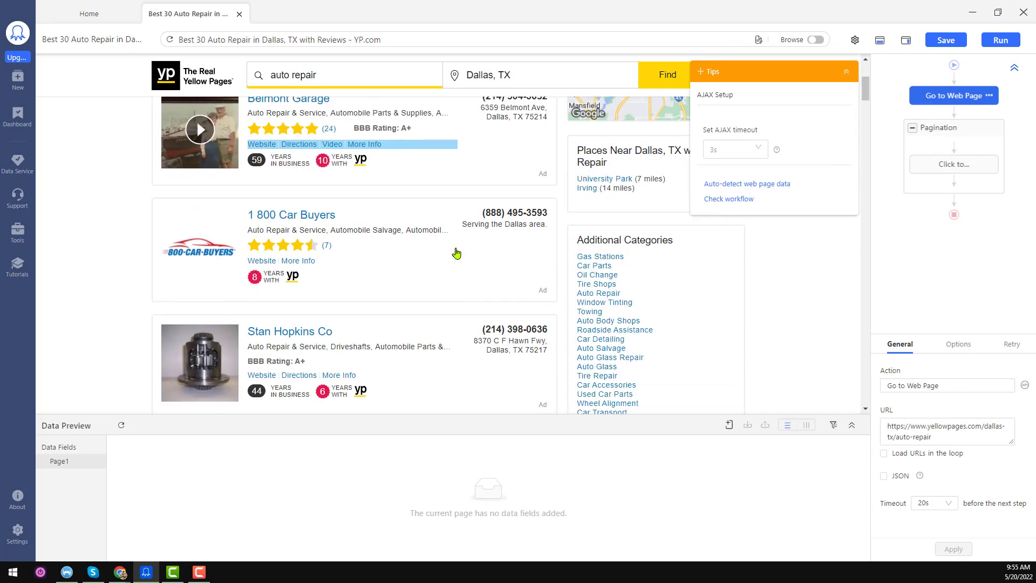
scroll(457, 254, down, 4)
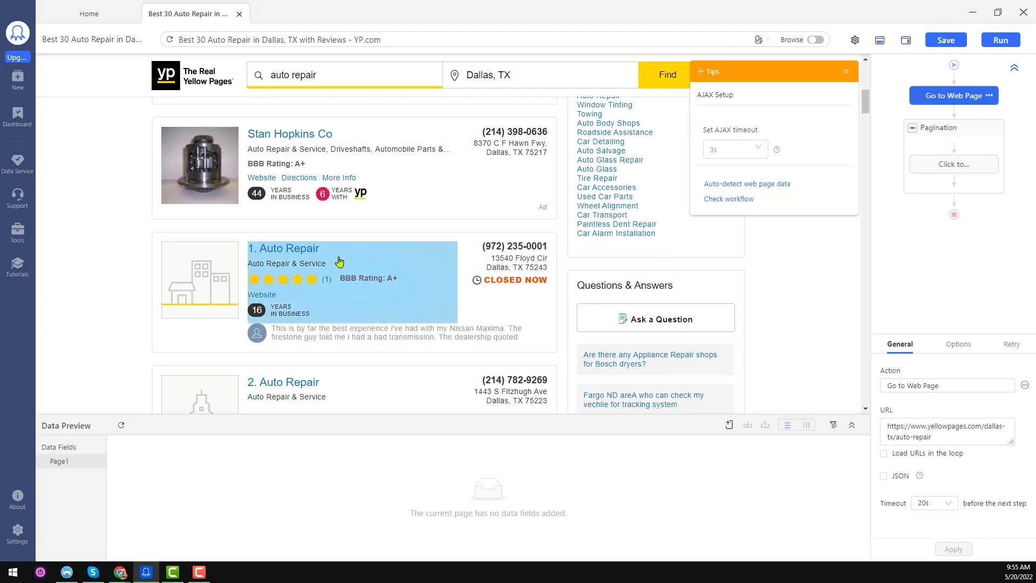
click(979, 139)
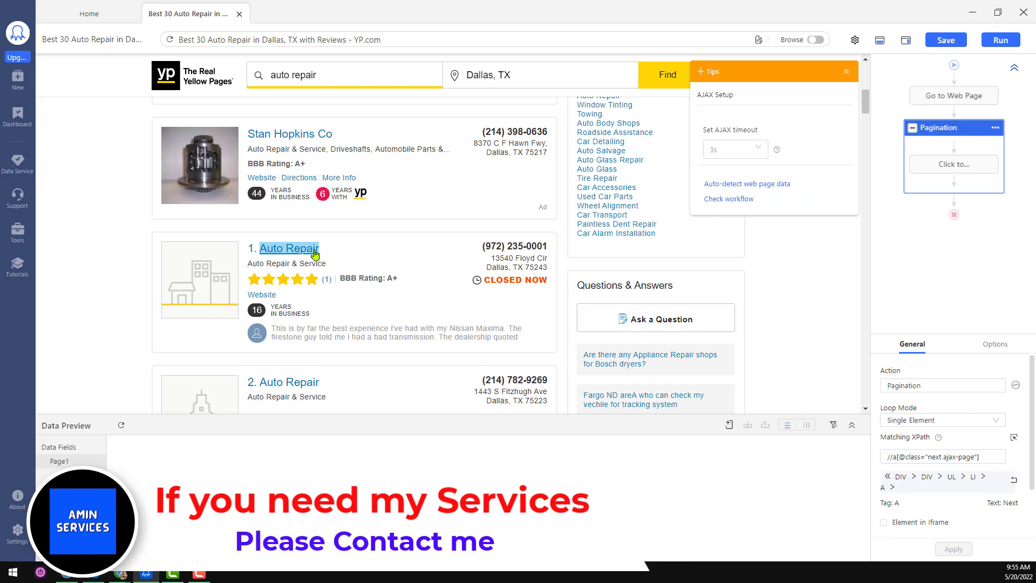
click(316, 250)
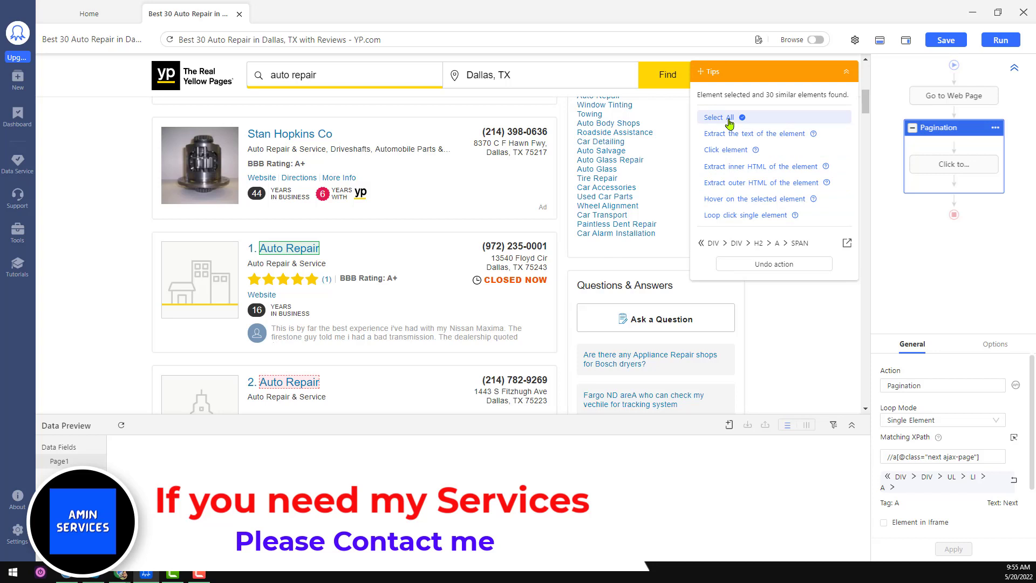
click(720, 119)
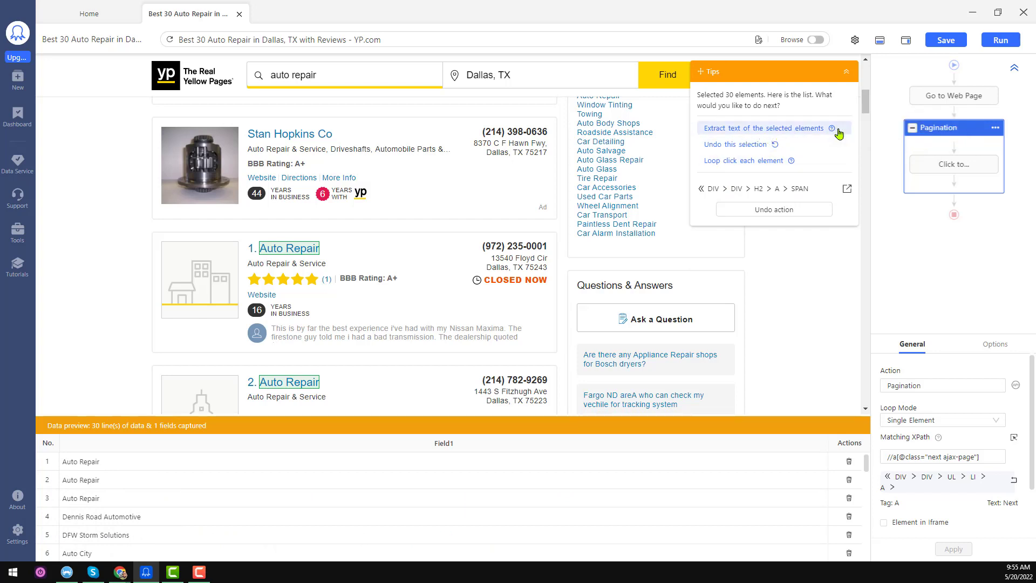
click(765, 162)
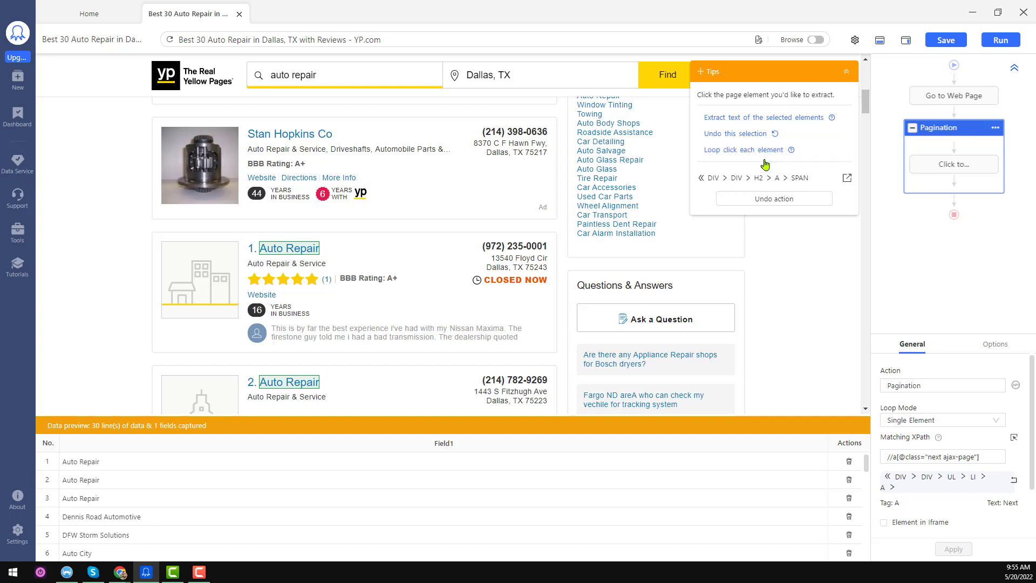
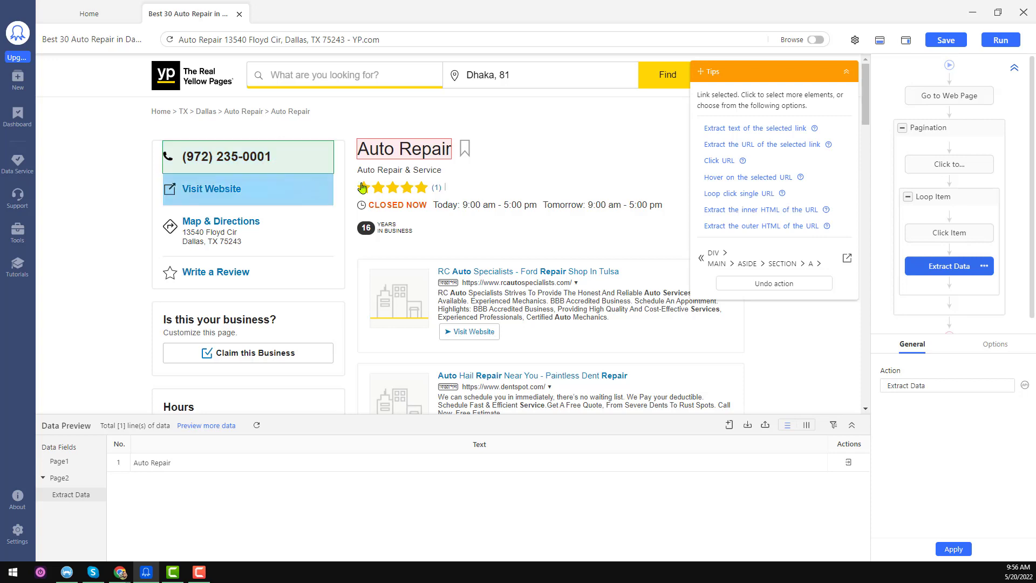
- Extract the phone text, the Visit Website link's URL and the address text as data fields from the business detail page
click(772, 129)
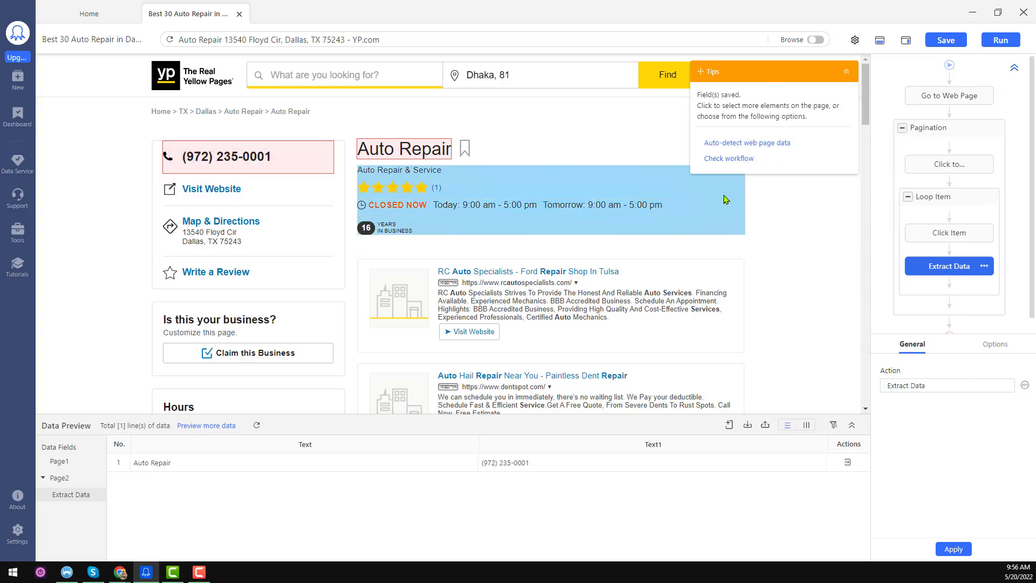
click(255, 196)
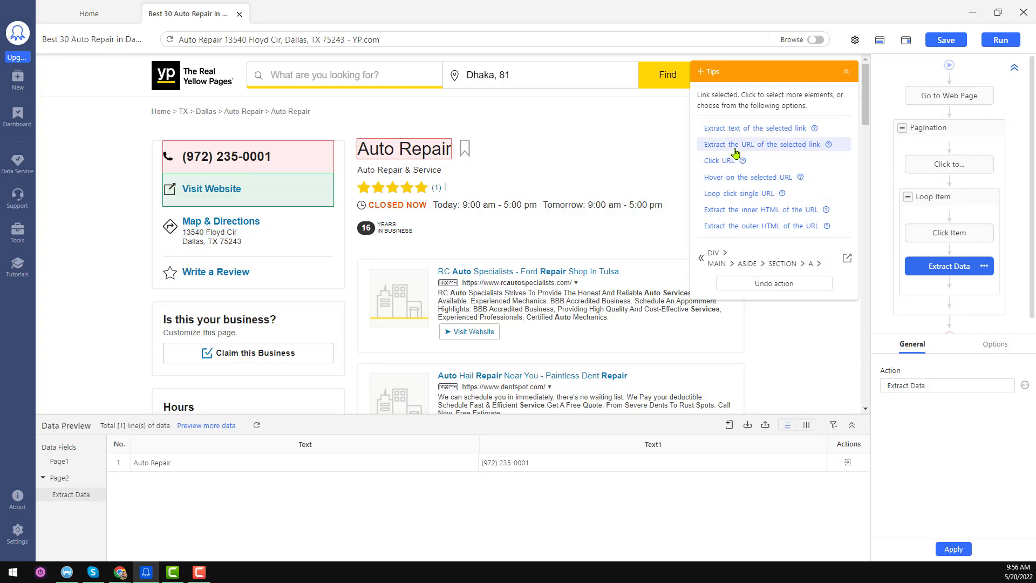
click(799, 151)
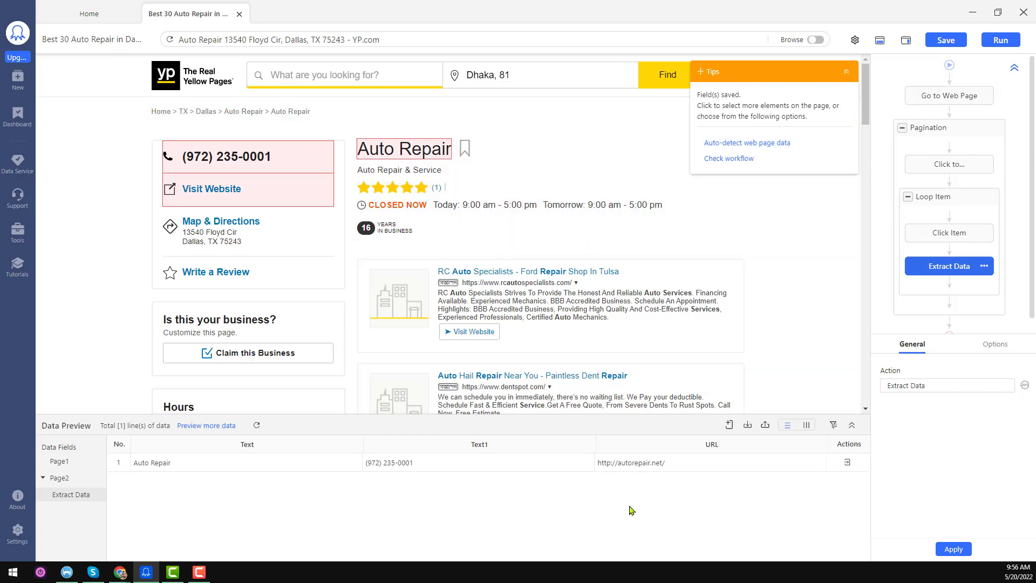
click(246, 244)
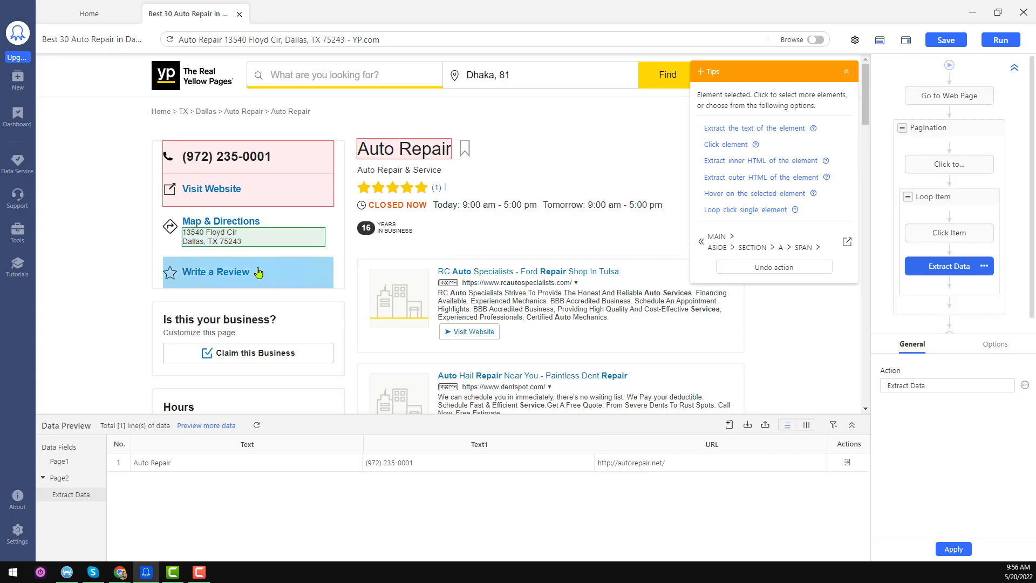
click(753, 129)
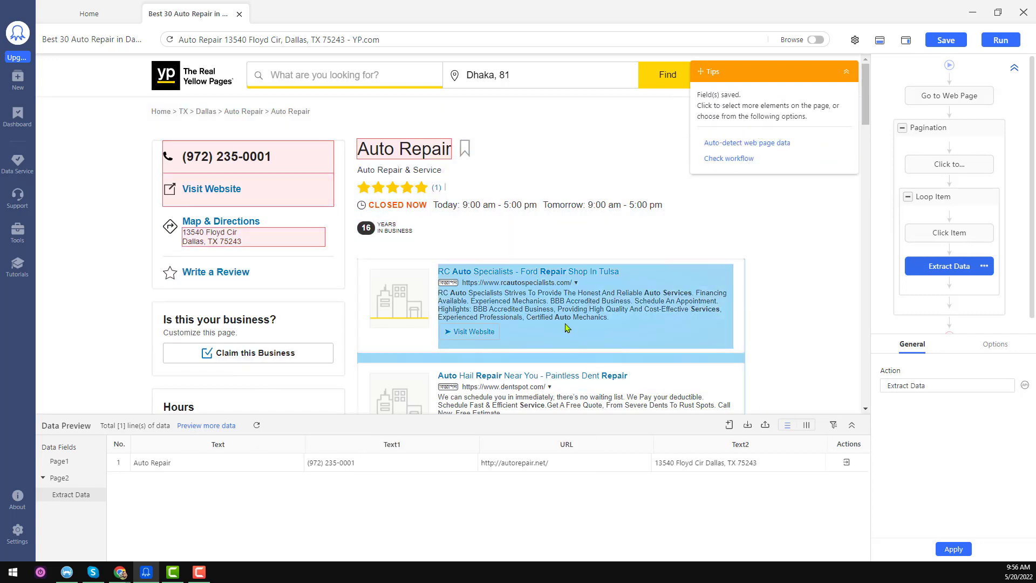
- Examine the rest of the business detail page, including its extra information, reviews and Details sections, for further data to extract
scroll(562, 320, down, 2)
scroll(562, 321, down, 6)
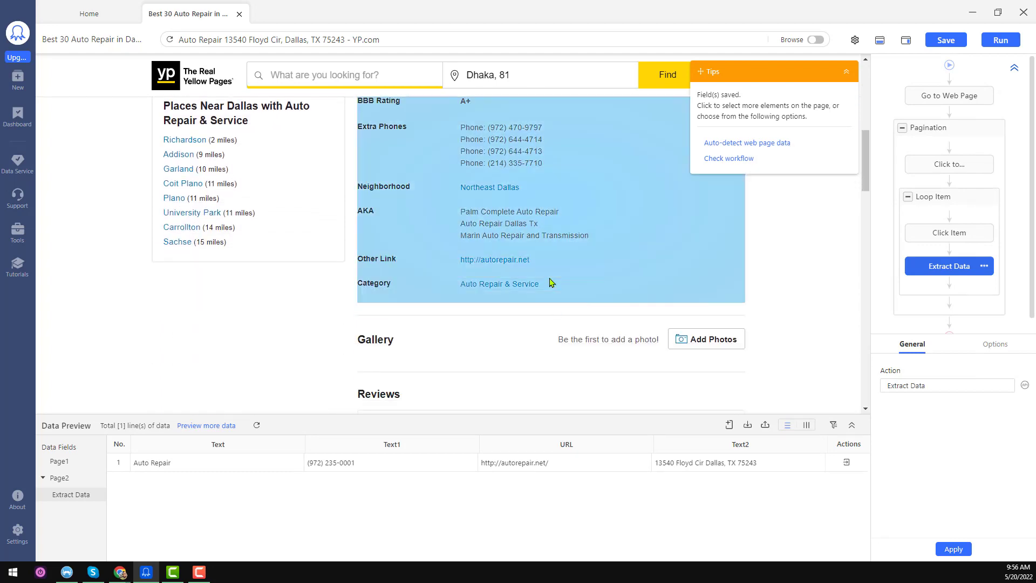
scroll(564, 286, down, 5)
scroll(549, 281, down, 9)
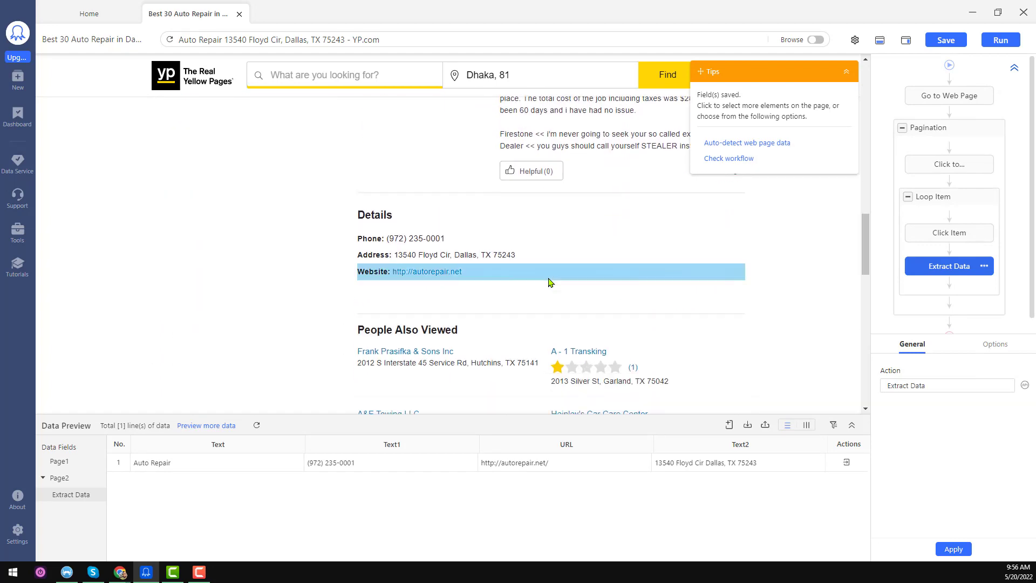
scroll(413, 239, down, 5)
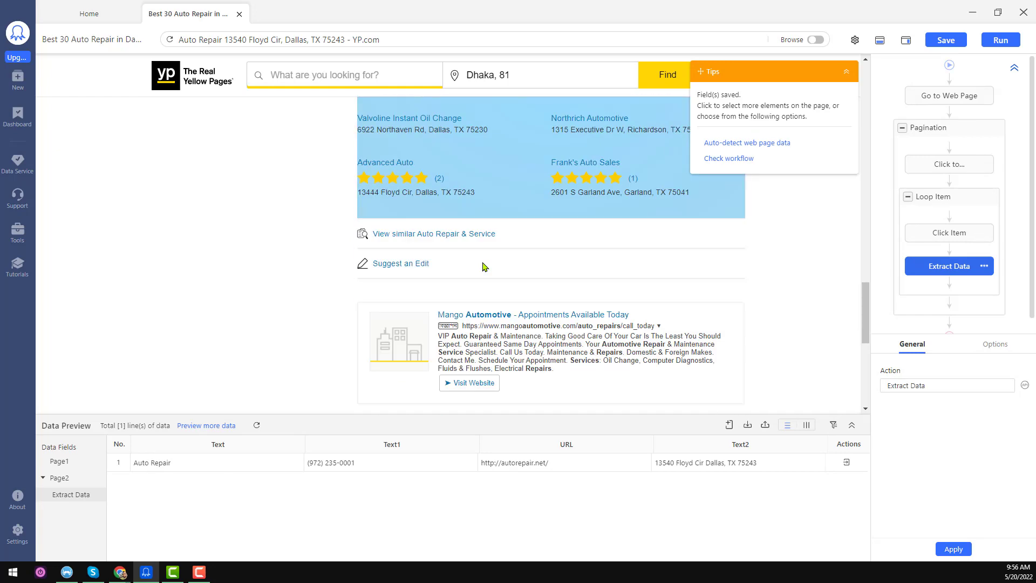
scroll(540, 263, up, 20)
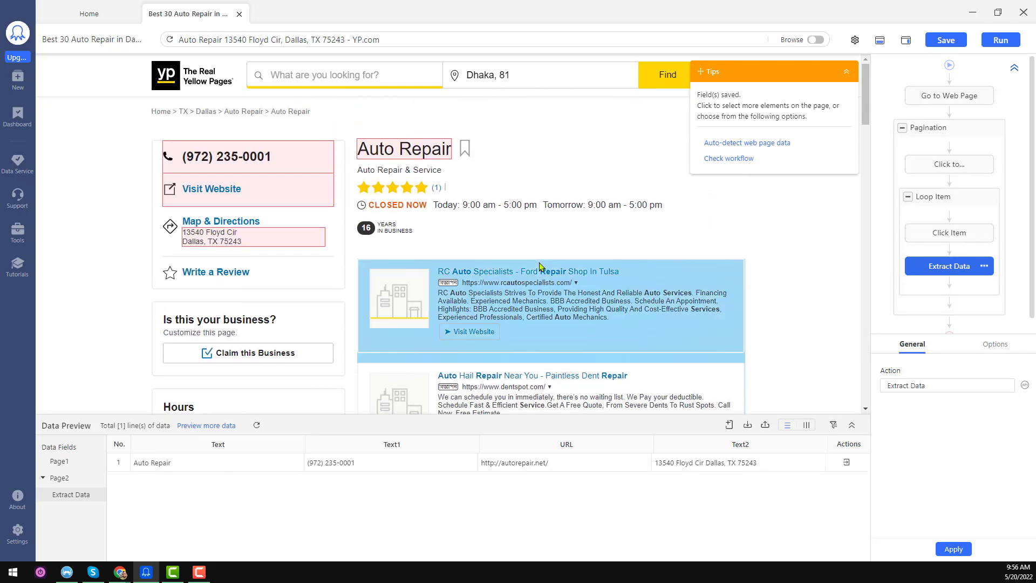
- Try to rename the data field holding the business name as "Business Name"
double_click(225, 448)
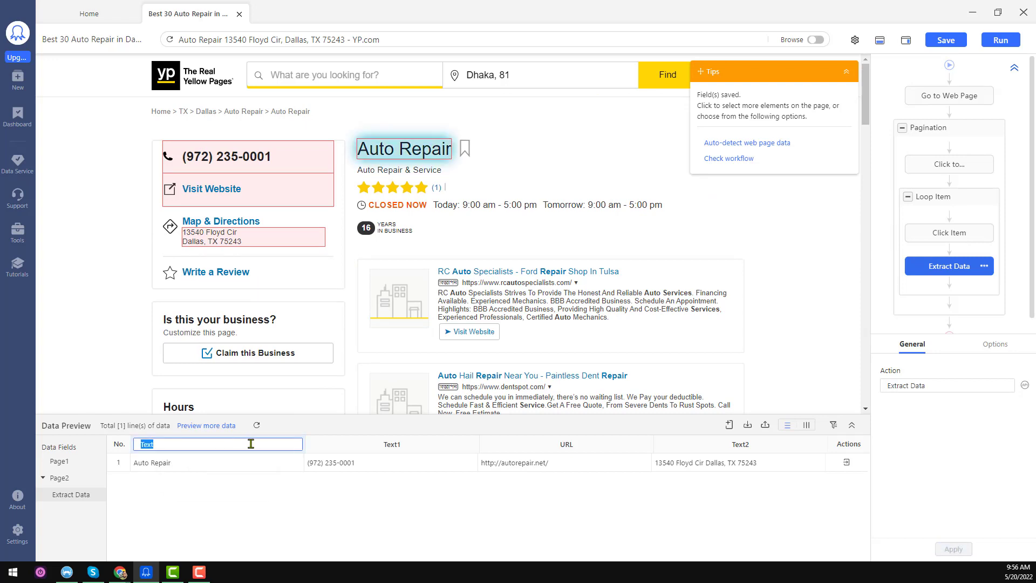
text(Business Name)
key(Return)
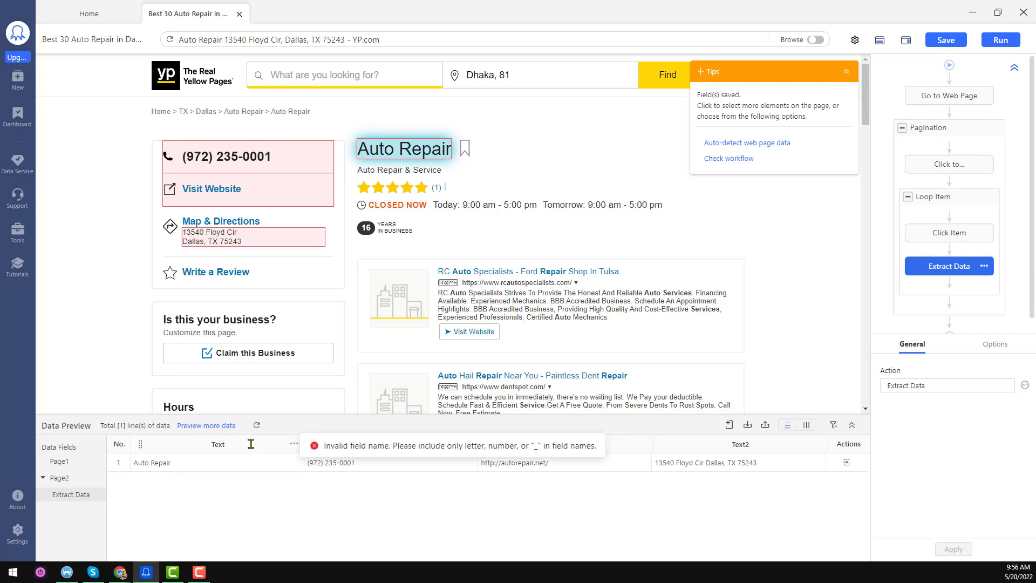
- Rename the data field holding the business name as Business_Name
double_click(407, 449)
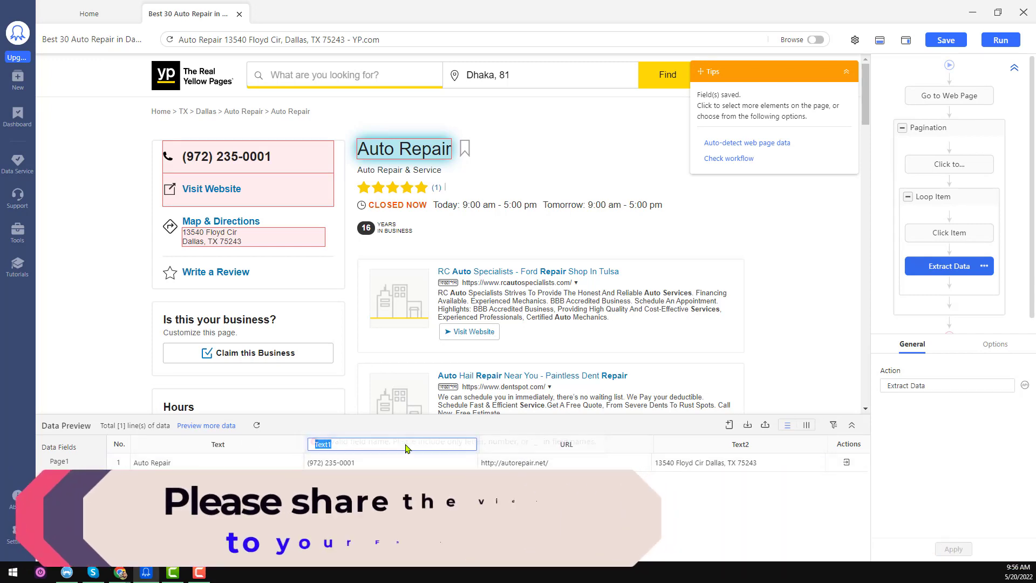
key(shift+Tab)
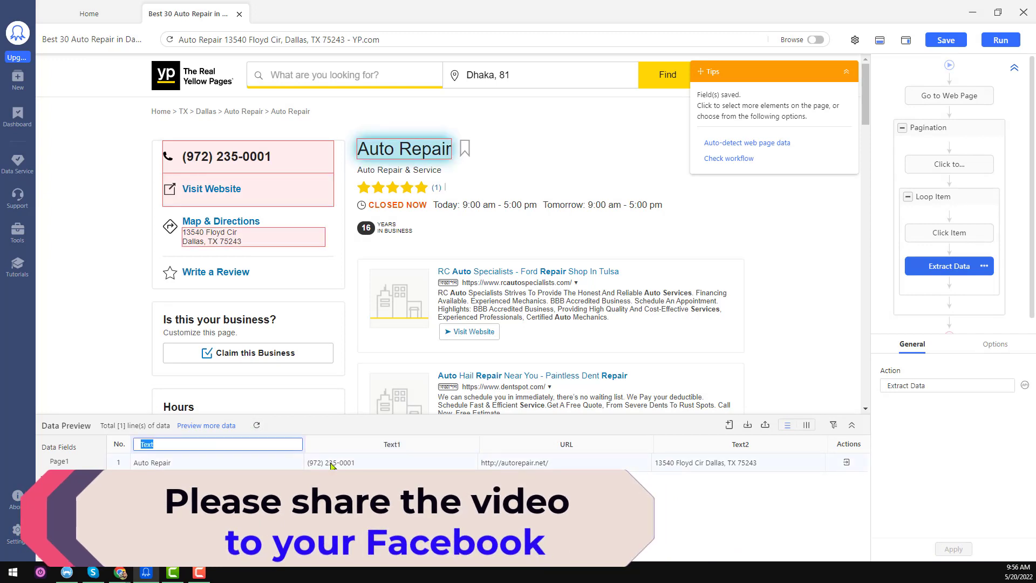
text(Business_Name)
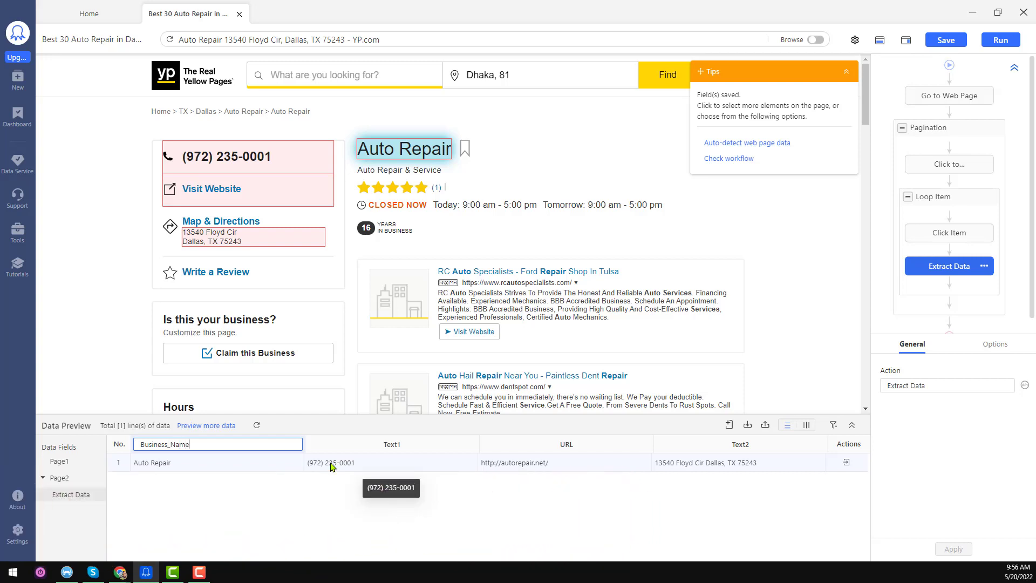
key(Tab)
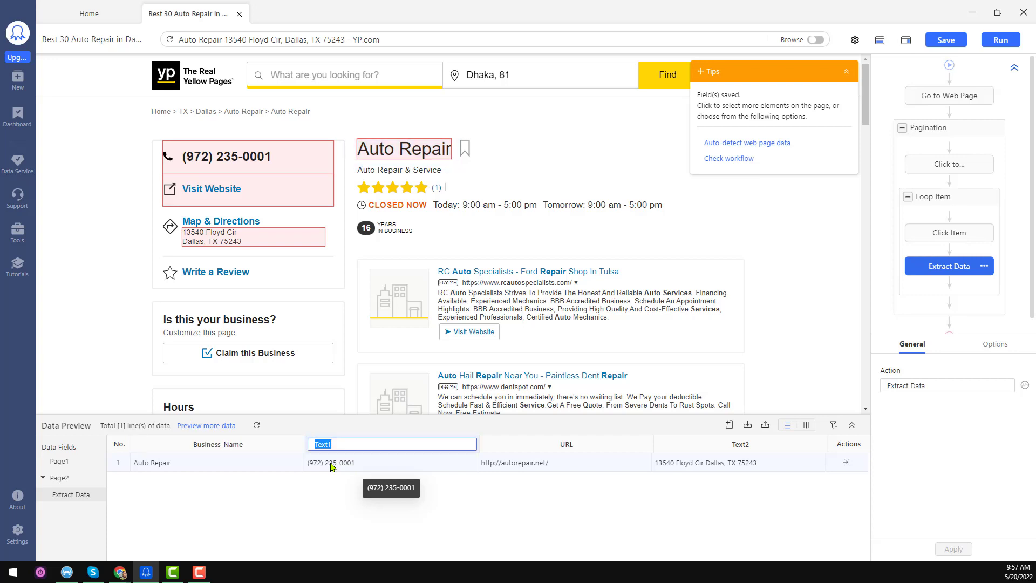
- Rename the phone data field as Phone and the address data field as Address
text(P)
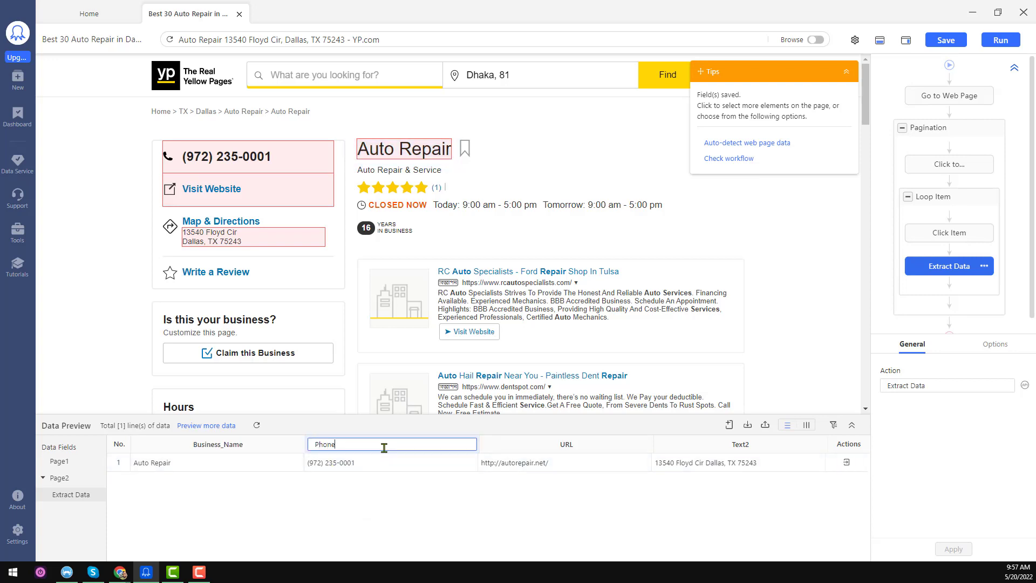
text(hone)
key(Tab)
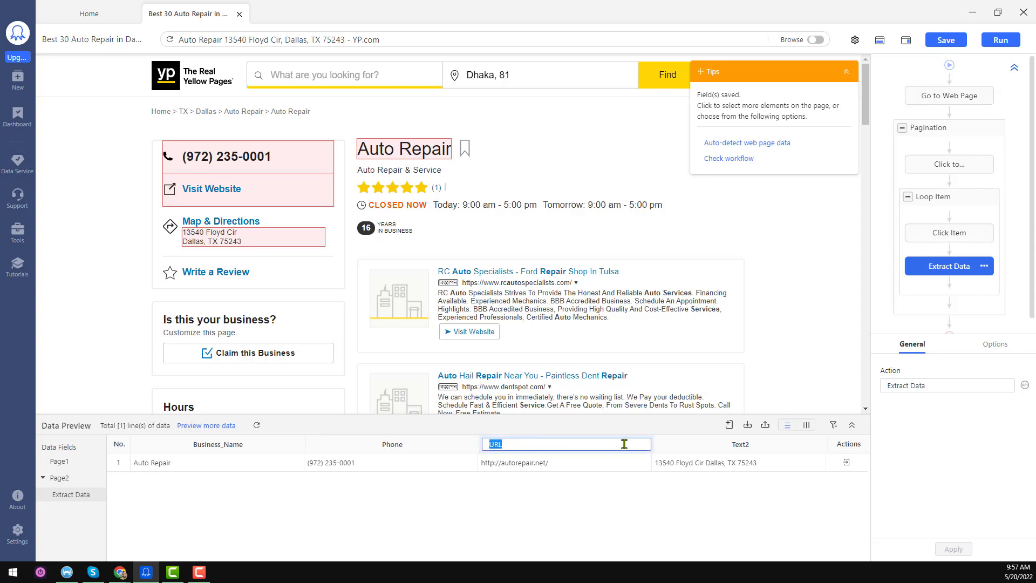
click(768, 449)
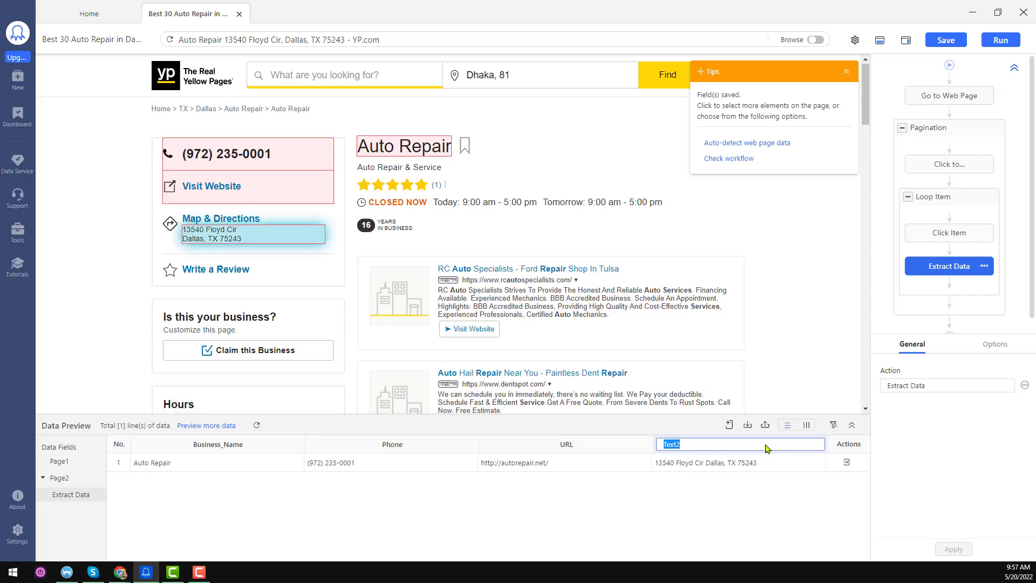
text(Address)
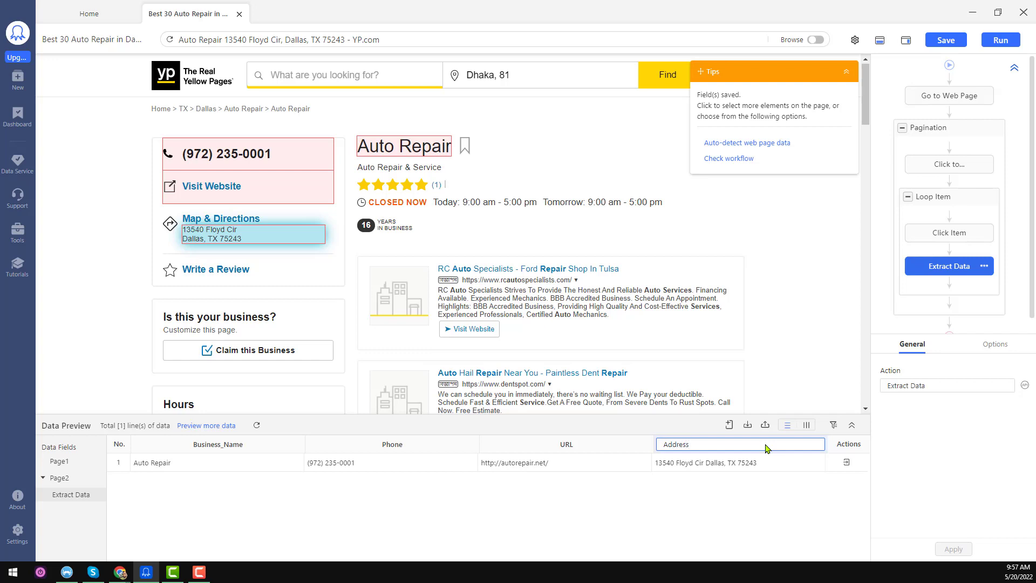
key(Return)
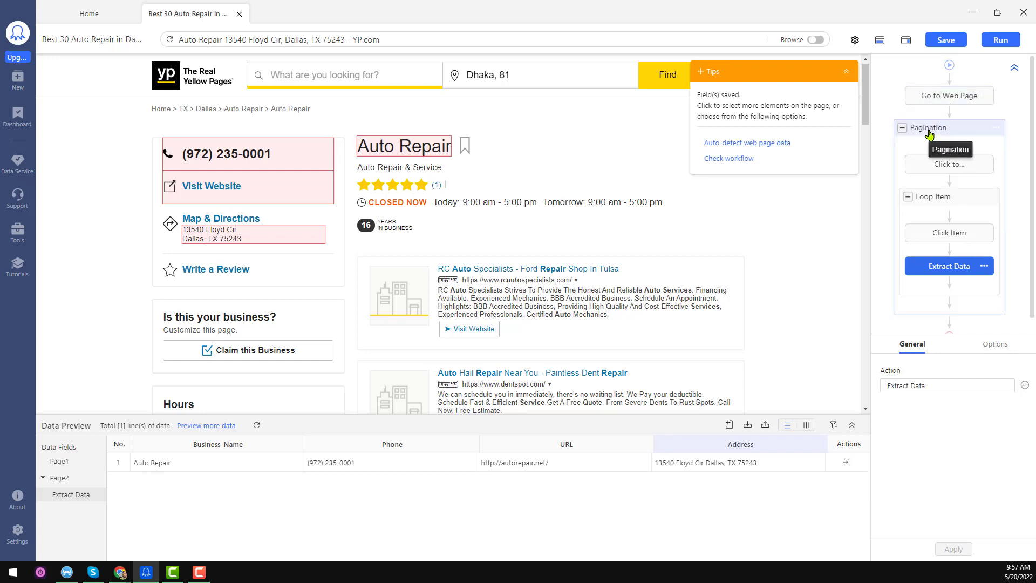
- Move the Loop Item ahead of the Click to Paginate action inside the Pagination loop
double_click(564, 315)
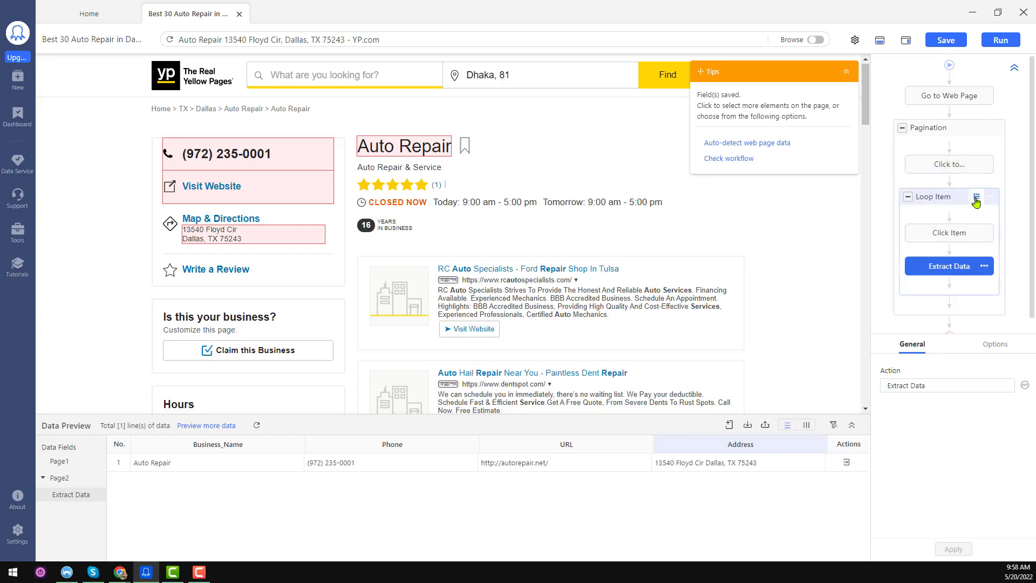
mouse_move(947, 188)
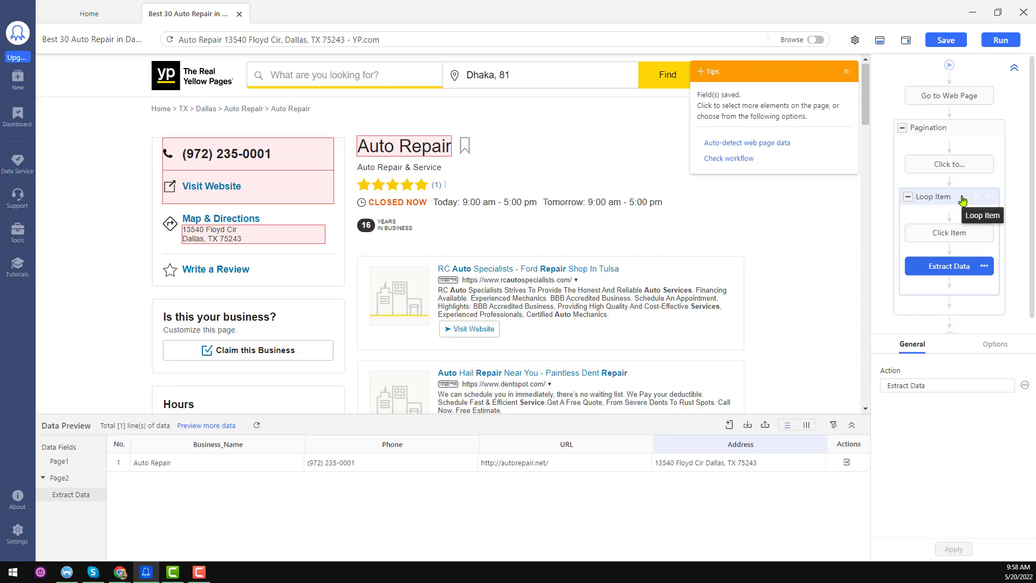
click(961, 199)
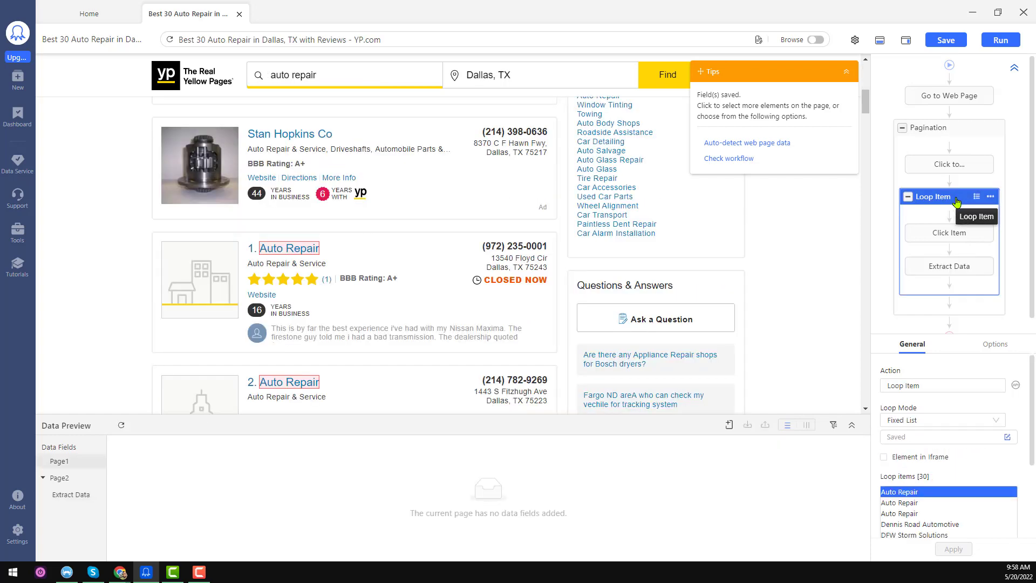
drag(957, 202, 954, 143)
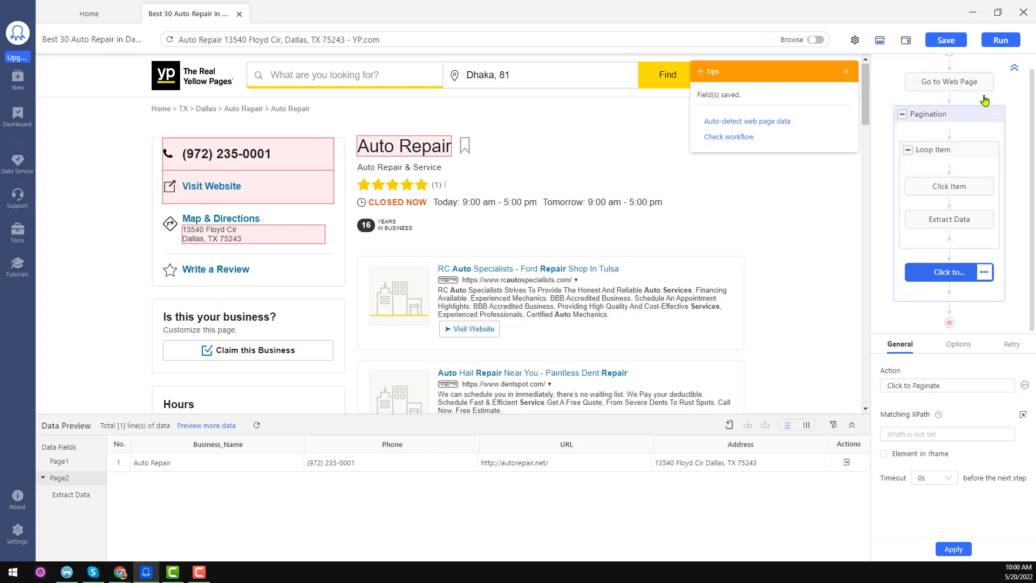
- Save the task and run it on the local device in Standard Mode
click(951, 42)
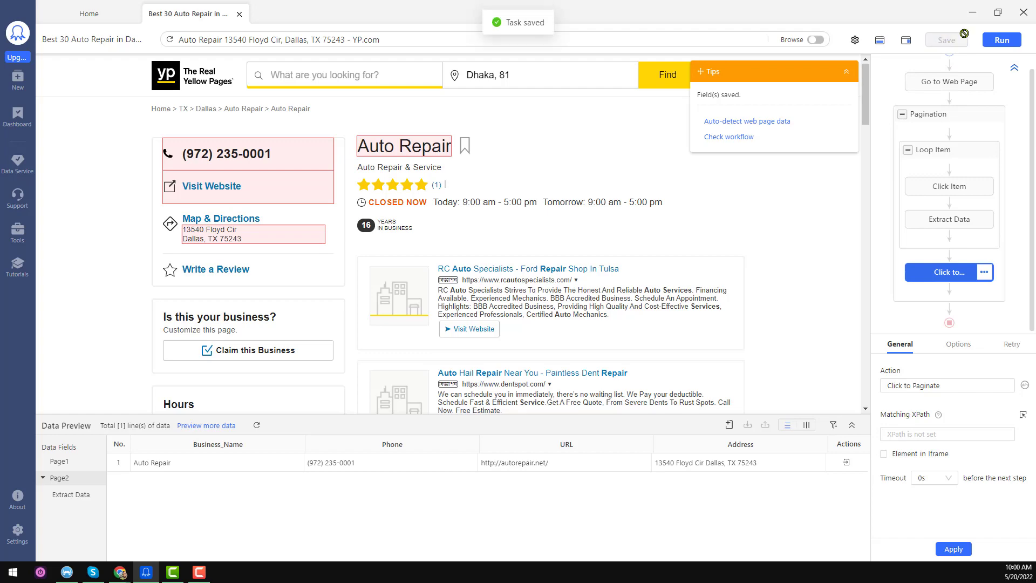
click(1004, 41)
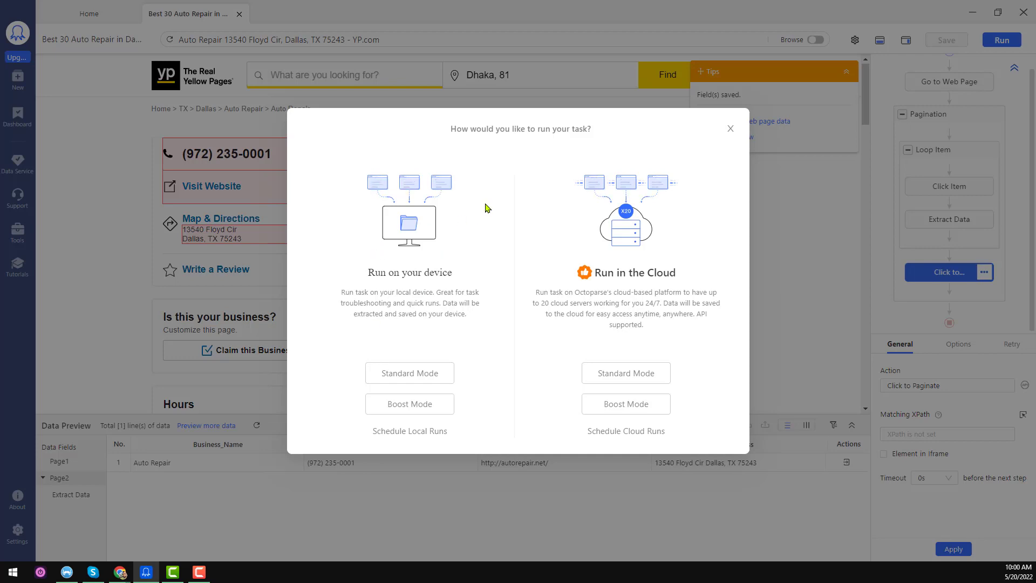
click(437, 412)
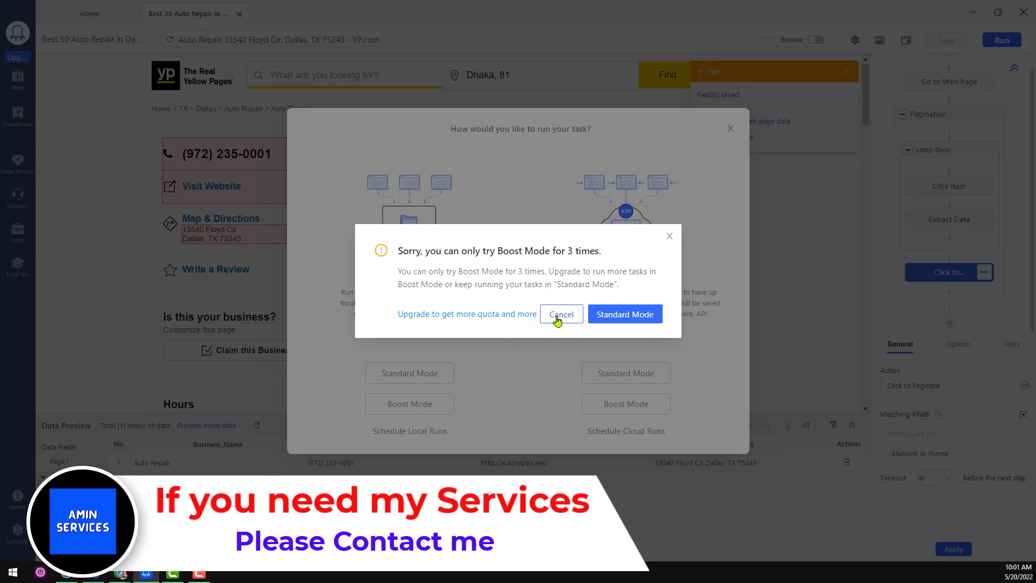
click(625, 314)
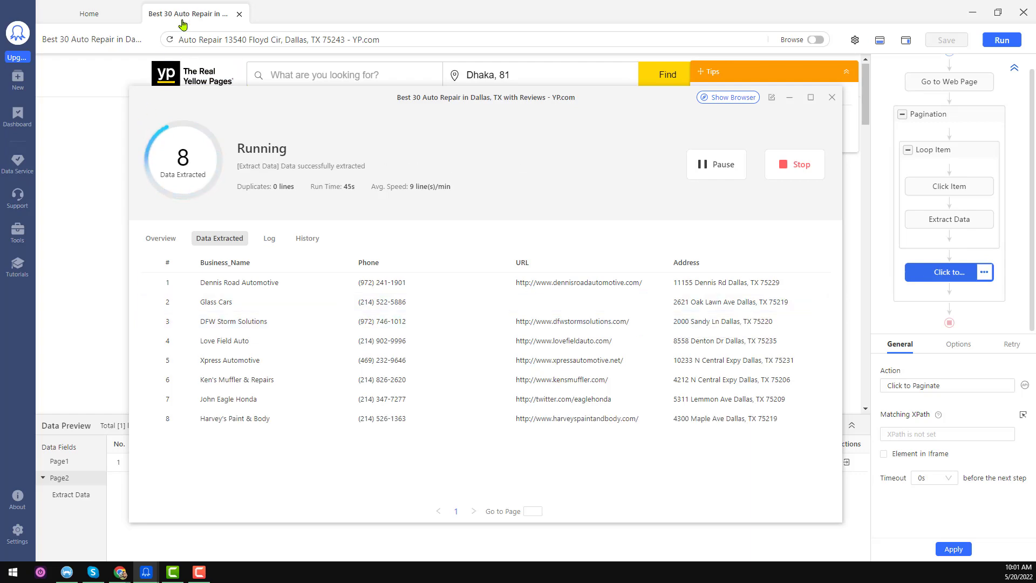
- Switch to Chrome and look through the Yellow Pages auto repair listings for Dallas, TX down to the page navigation
mouse_move(119, 572)
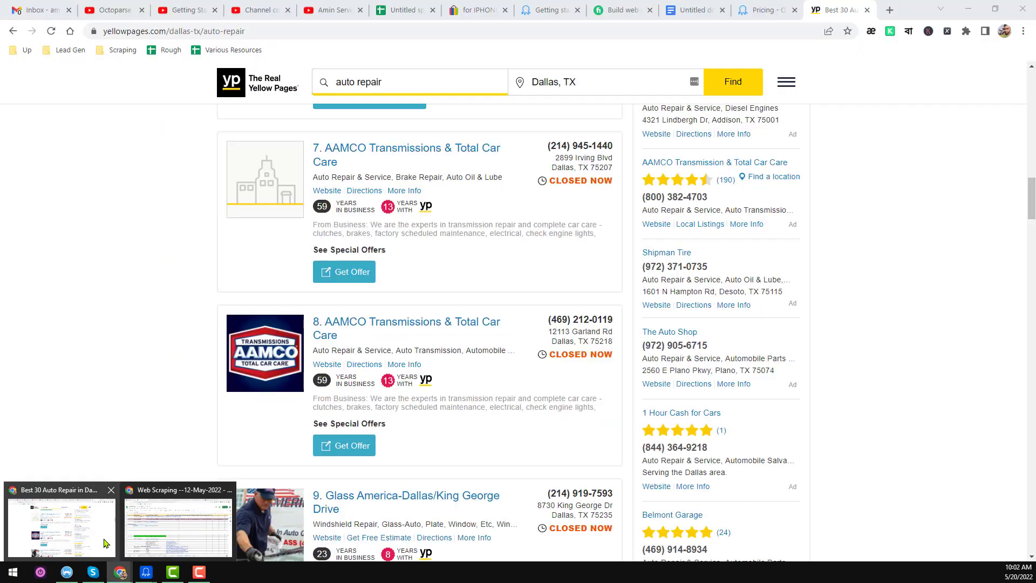
click(106, 543)
scroll(389, 351, up, 14)
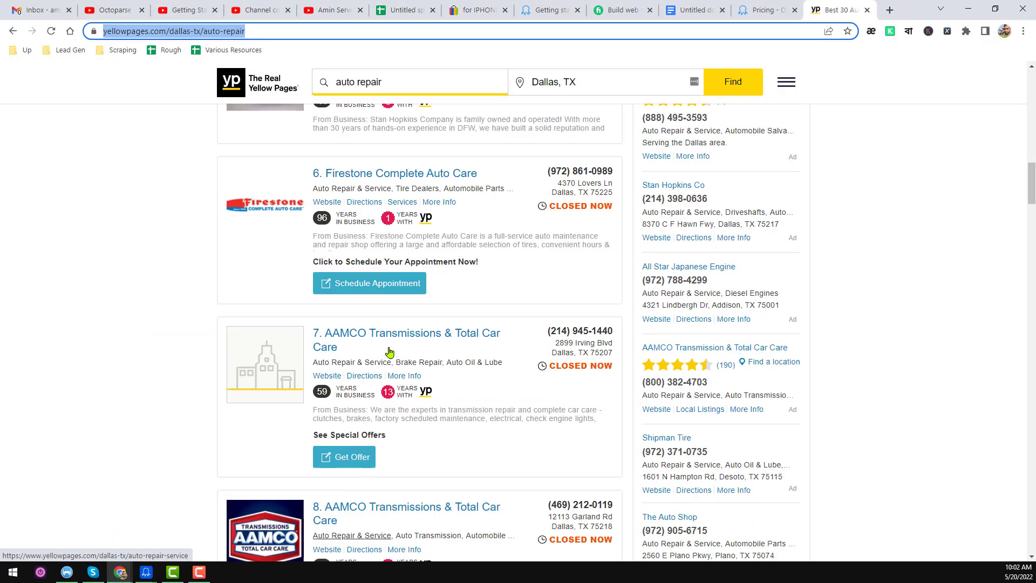
scroll(388, 351, up, 7)
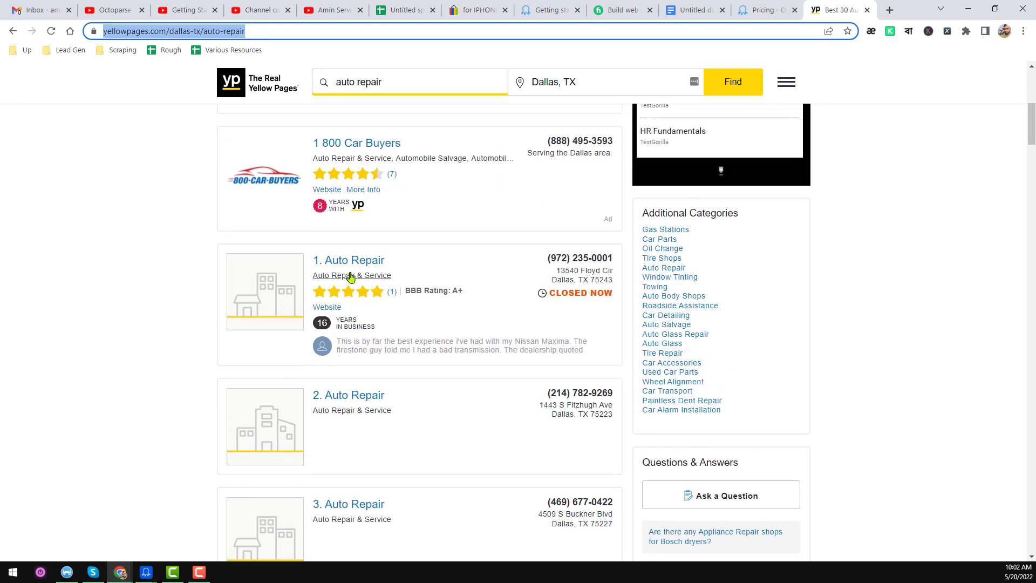
scroll(359, 336, down, 2)
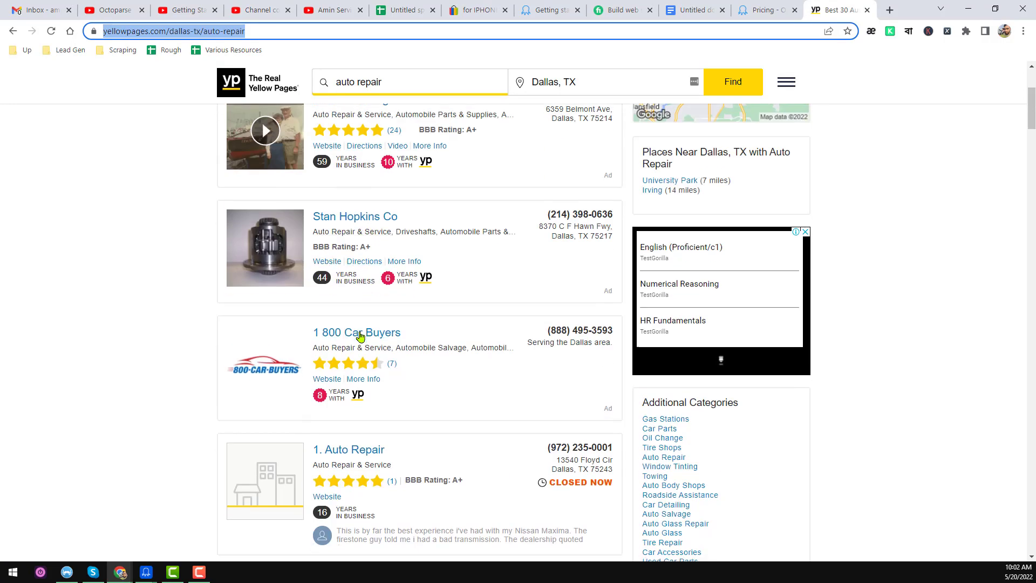
scroll(338, 361, down, 7)
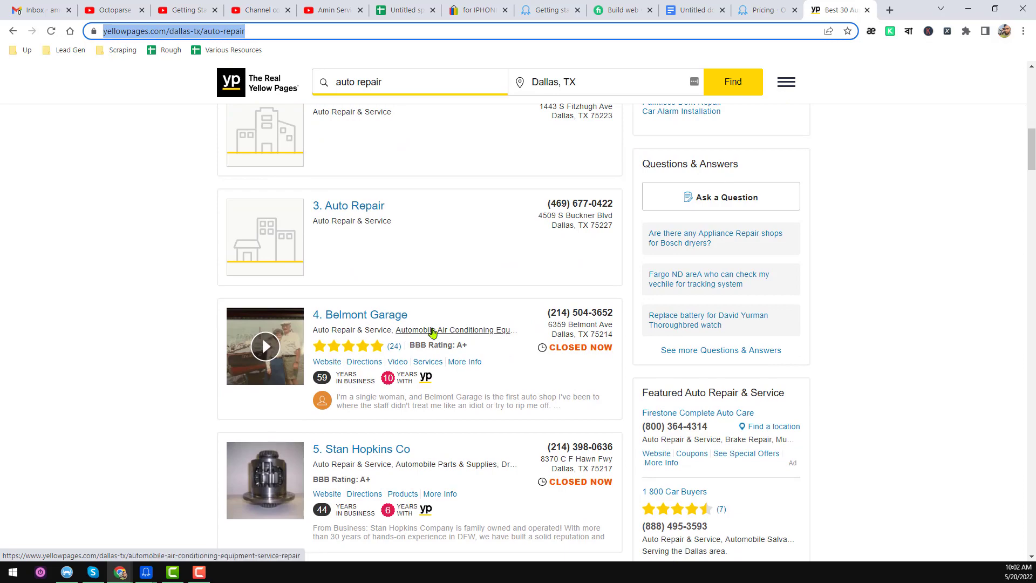
scroll(433, 333, down, 17)
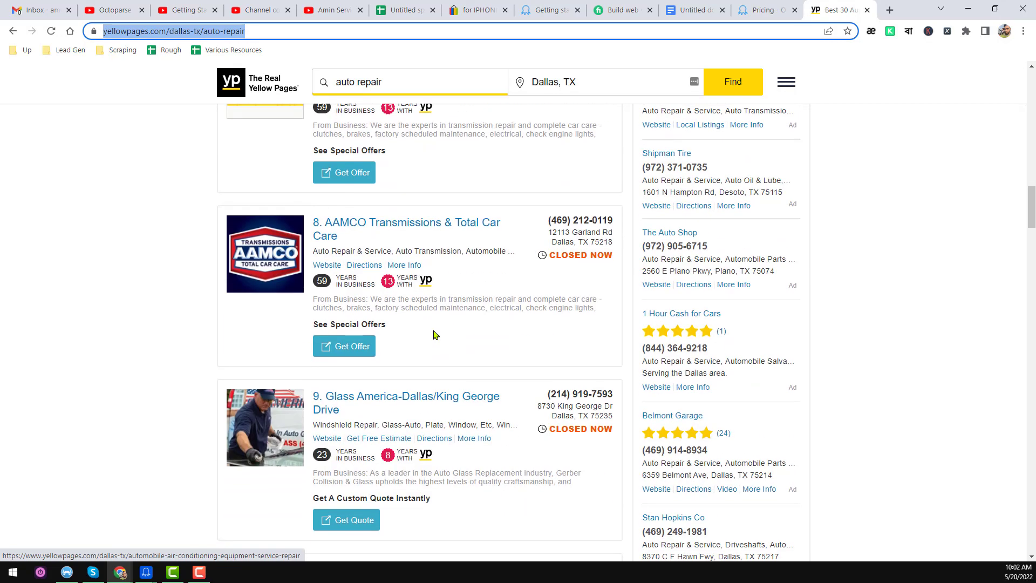
scroll(435, 333, down, 20)
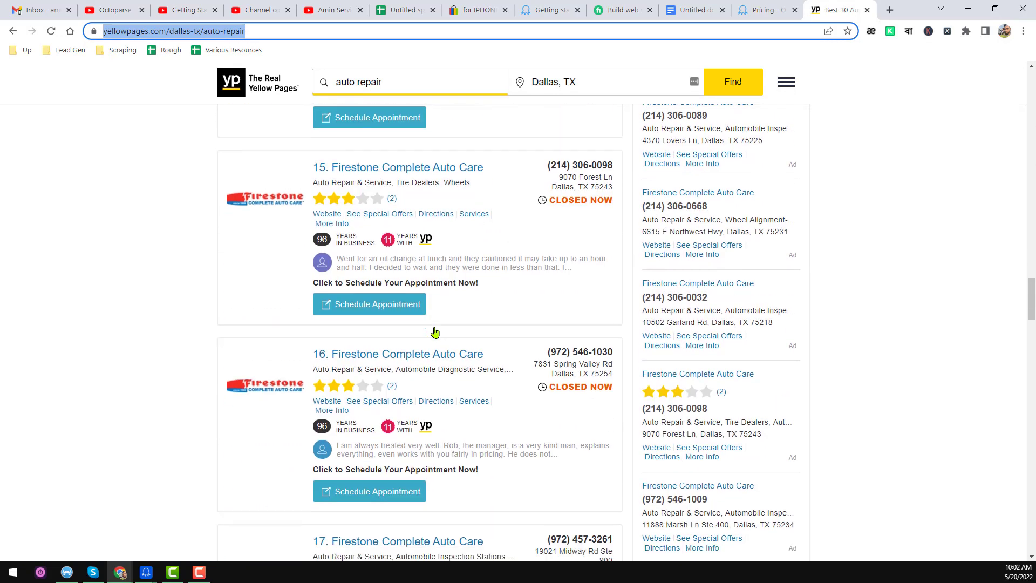
scroll(435, 333, down, 20)
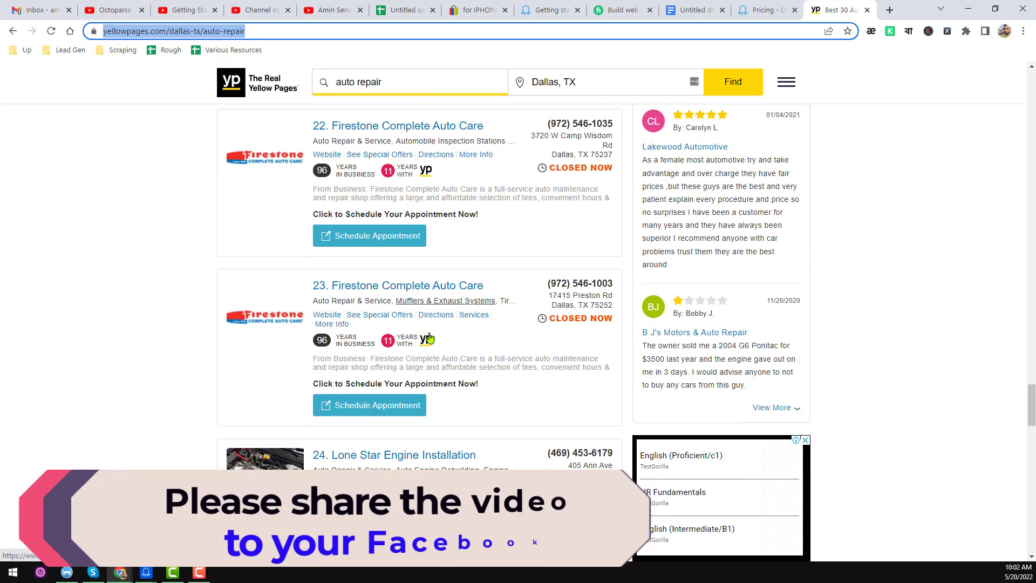
scroll(427, 341, down, 20)
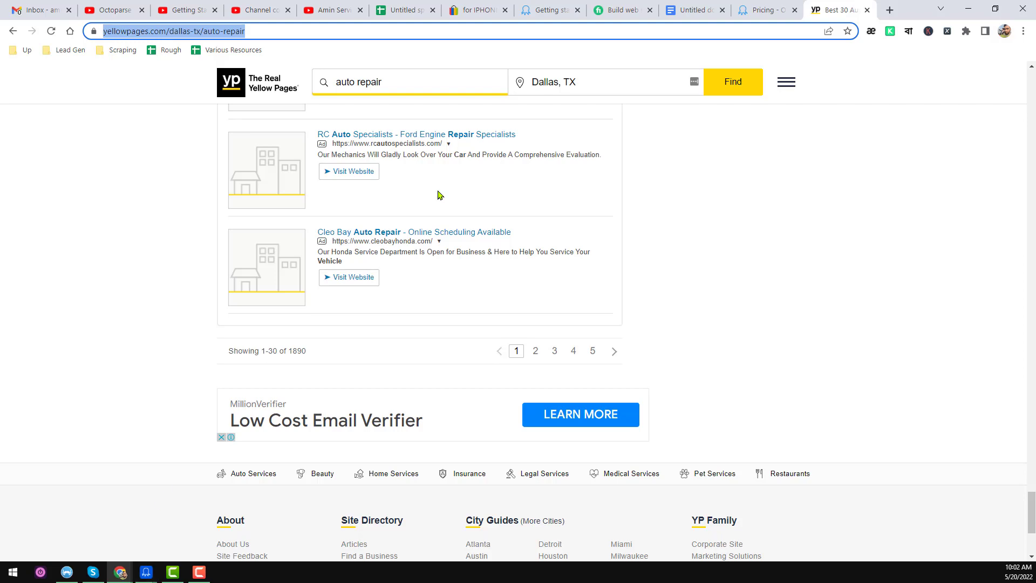
- Show the YouTube channel's videos page in Chrome, and check the extracted rows in the Octoparse run window before minimizing it
click(335, 14)
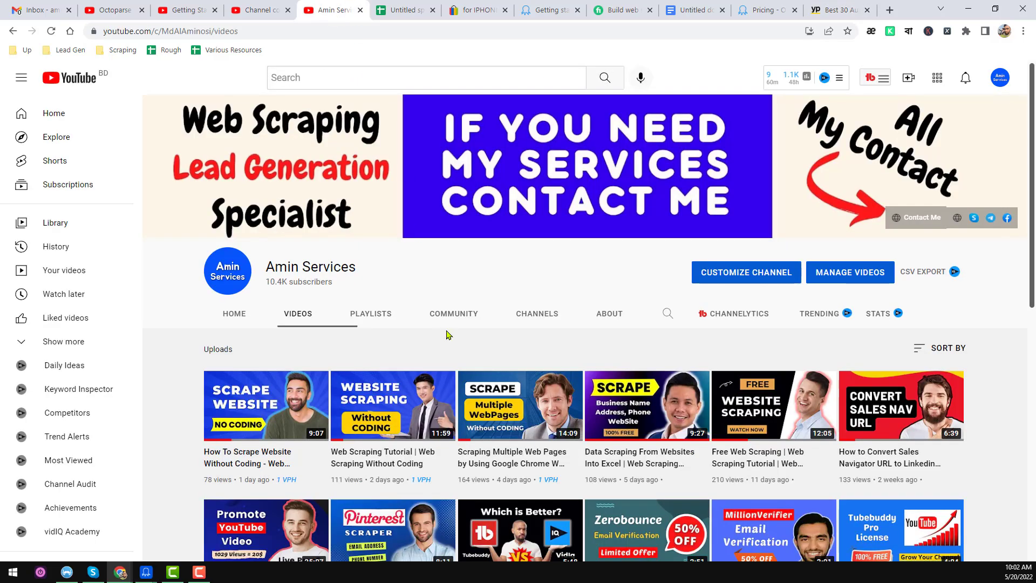
key(alt+Tab)
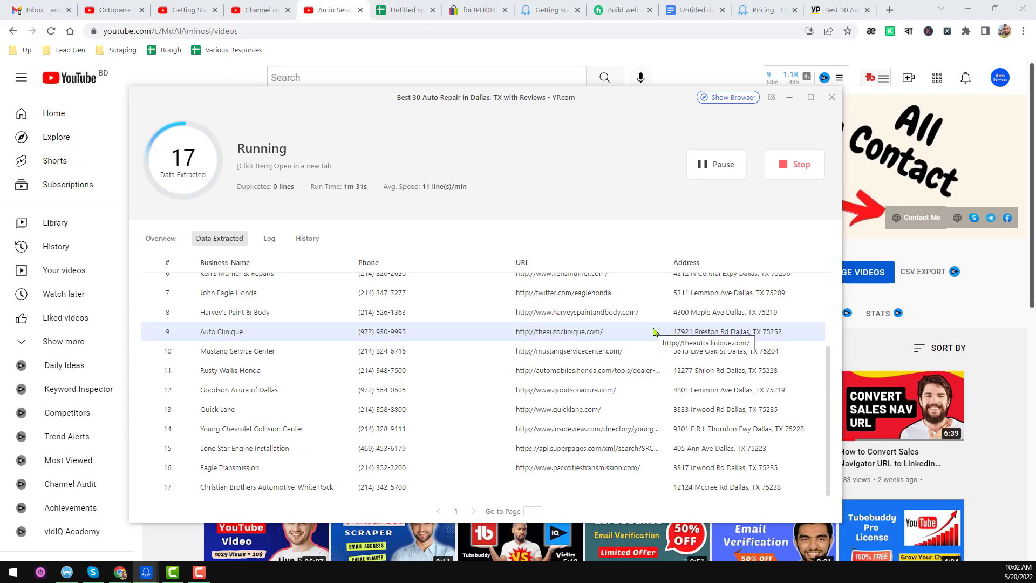
click(789, 97)
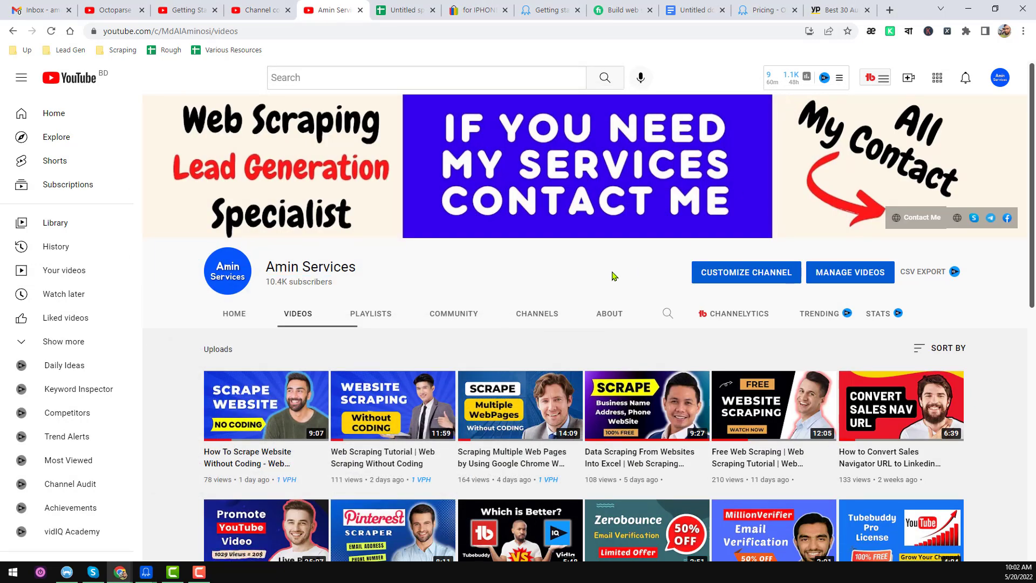